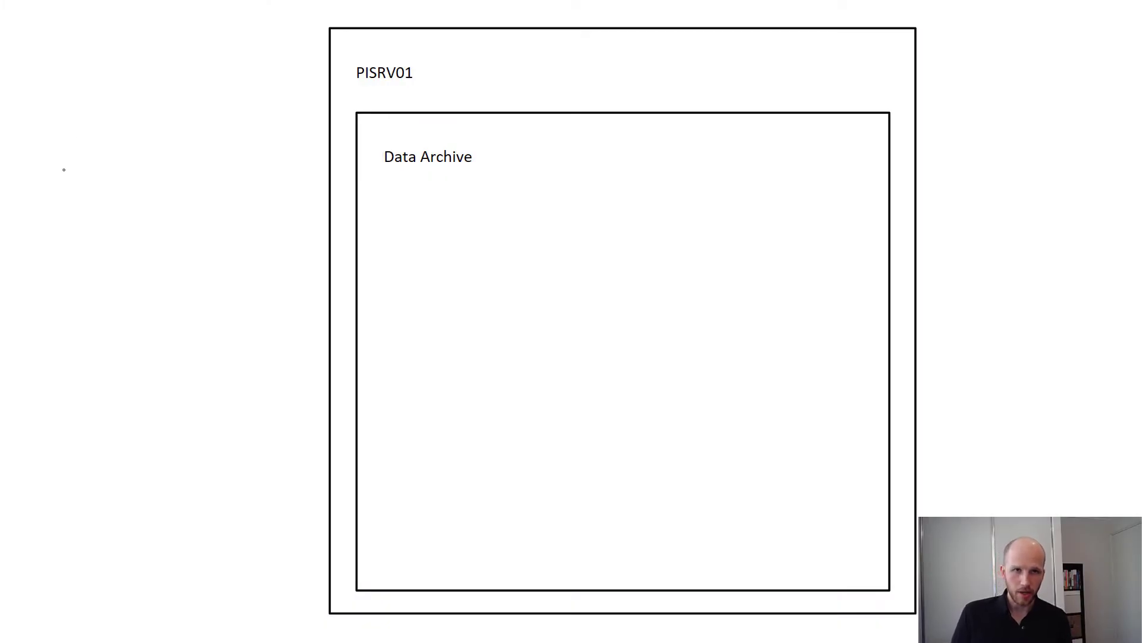
Sketch student01 mapping into Data Archive as piadmins and PI World, noting point creation rights
{"action": "mouse_move", "coordinate": [64, 170]}
{"action": "left_mouse_down"}
{"action": "mouse_move", "coordinate": [78, 116]}
{"action": "mouse_move", "coordinate": [197, 110]}
{"action": "mouse_move", "coordinate": [287, 146]}
{"action": "left_mouse_up"}
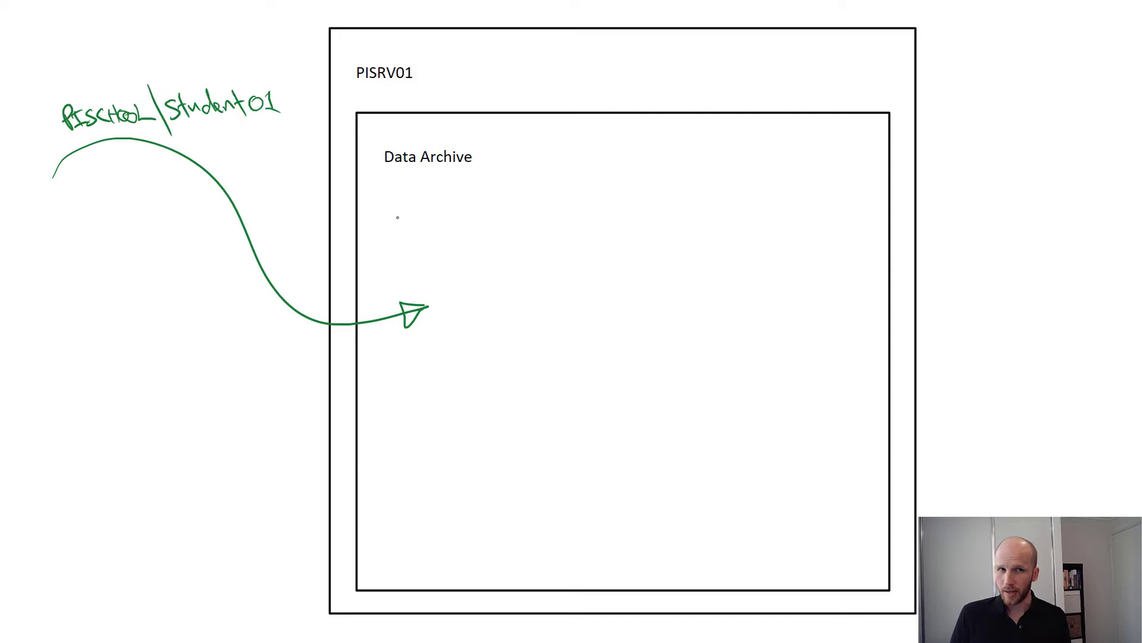
{"action": "left_click_drag", "start_coordinate": [398, 217], "coordinate": [708, 210]}
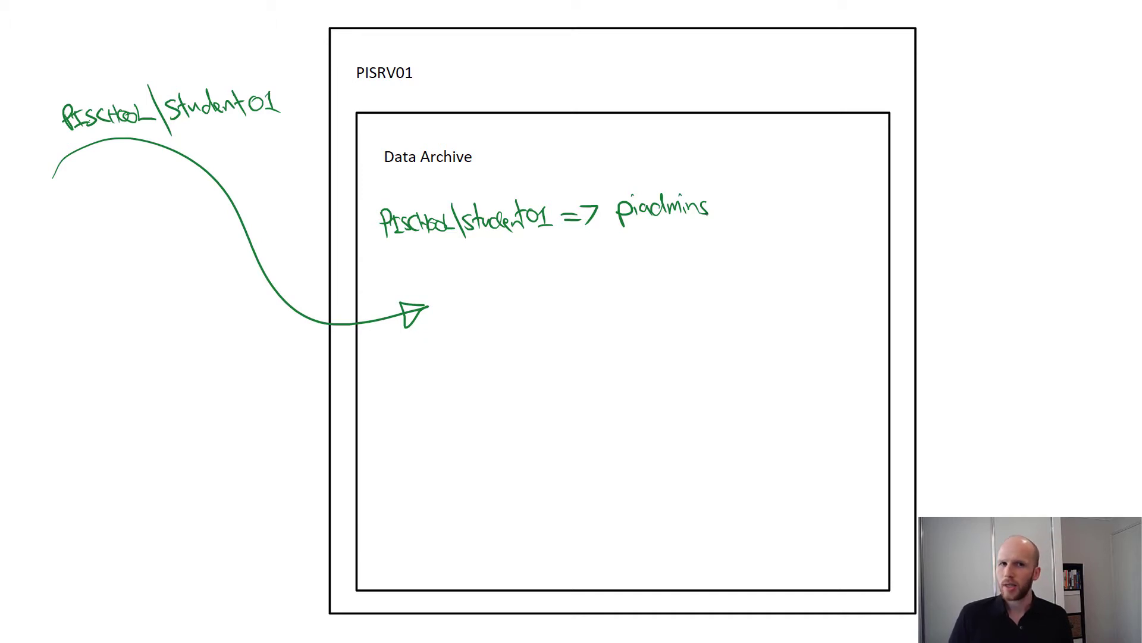
{"action": "mouse_move", "coordinate": [564, 242]}
{"action": "left_mouse_down"}
{"action": "mouse_move", "coordinate": [602, 250]}
{"action": "mouse_move", "coordinate": [645, 238]}
{"action": "mouse_move", "coordinate": [724, 251]}
{"action": "left_mouse_up"}
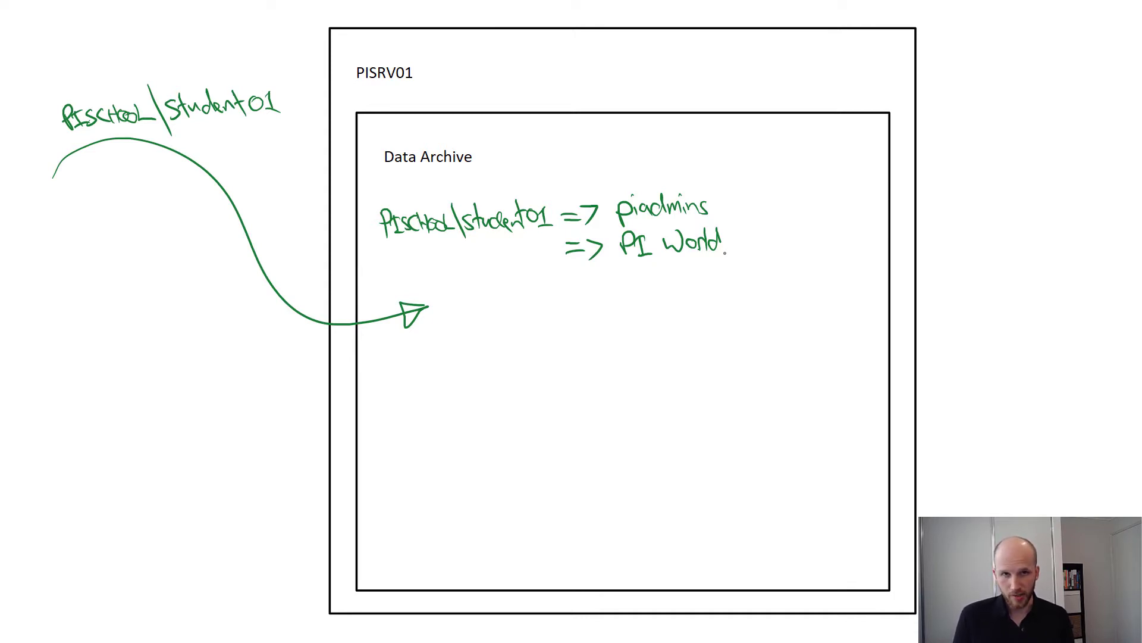
{"action": "mouse_move", "coordinate": [716, 202]}
{"action": "left_mouse_down"}
{"action": "mouse_move", "coordinate": [863, 175]}
{"action": "mouse_move", "coordinate": [724, 199]}
{"action": "mouse_move", "coordinate": [778, 216]}
{"action": "mouse_move", "coordinate": [812, 203]}
{"action": "mouse_move", "coordinate": [846, 231]}
{"action": "mouse_move", "coordinate": [754, 238]}
{"action": "mouse_move", "coordinate": [849, 267]}
{"action": "left_mouse_up"}
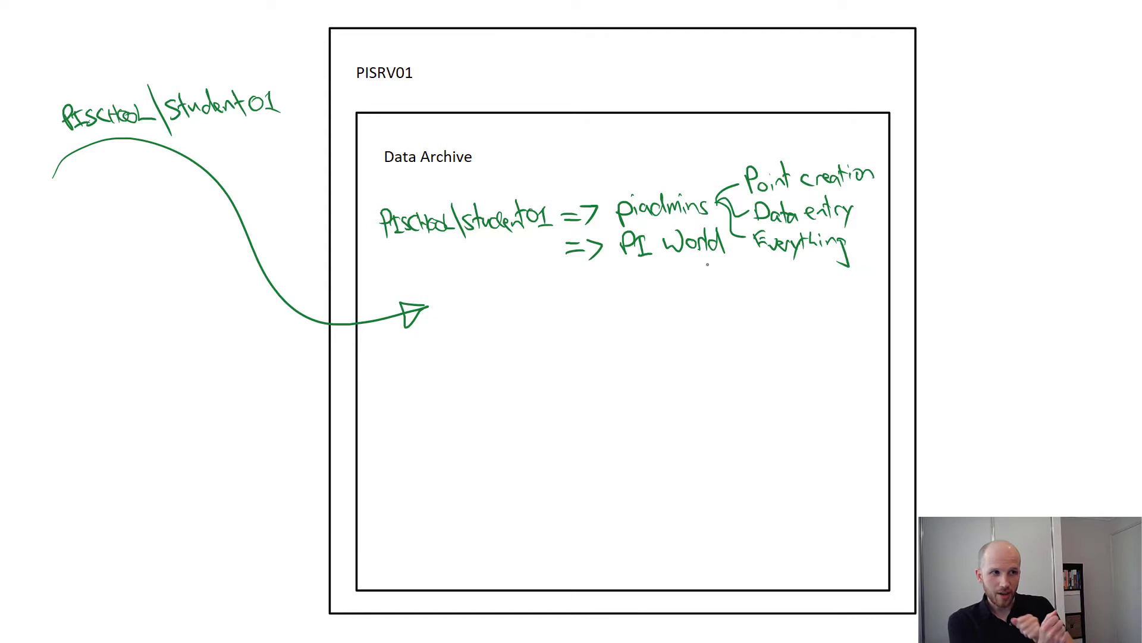
{"action": "mouse_move", "coordinate": [708, 260]}
{"action": "left_mouse_down"}
{"action": "mouse_move", "coordinate": [713, 301]}
{"action": "mouse_move", "coordinate": [856, 306]}
{"action": "left_mouse_up"}
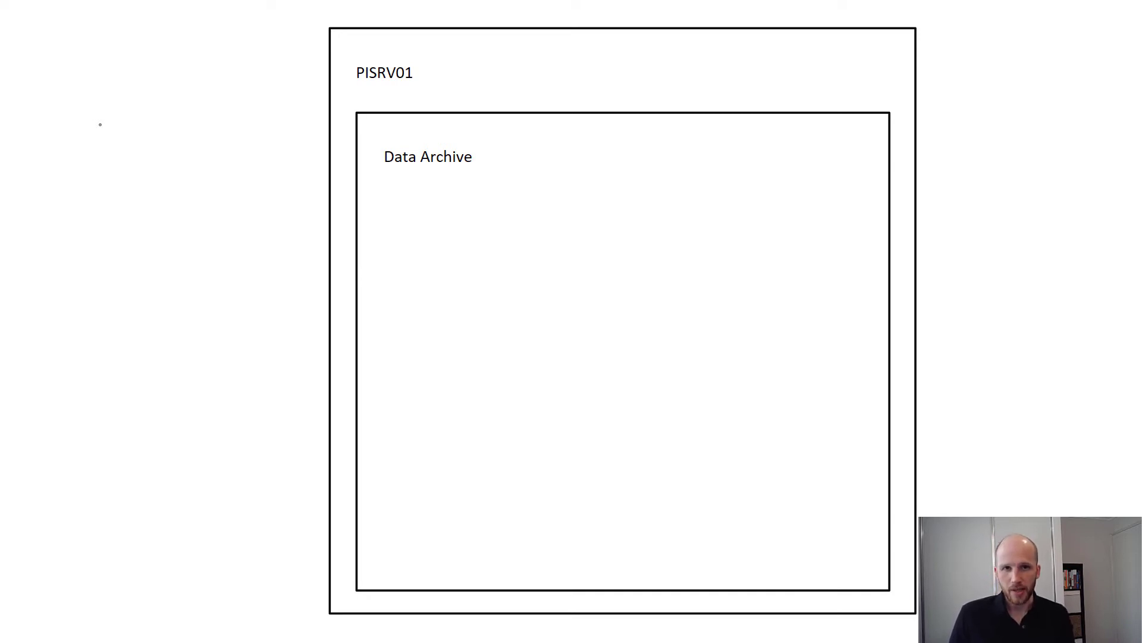
Sketch the svc-PIINT to SVC-PIINT service account mapping, then erase it with the eraser
{"action": "mouse_move", "coordinate": [38, 92]}
{"action": "left_mouse_down"}
{"action": "mouse_move", "coordinate": [60, 113]}
{"action": "mouse_move", "coordinate": [145, 110]}
{"action": "mouse_move", "coordinate": [292, 80]}
{"action": "left_mouse_up"}
{"action": "left_click_drag", "start_coordinate": [247, 120], "coordinate": [397, 242]}
{"action": "mouse_move", "coordinate": [376, 192]}
{"action": "left_mouse_down"}
{"action": "mouse_move", "coordinate": [416, 205]}
{"action": "mouse_move", "coordinate": [778, 191]}
{"action": "left_mouse_up"}
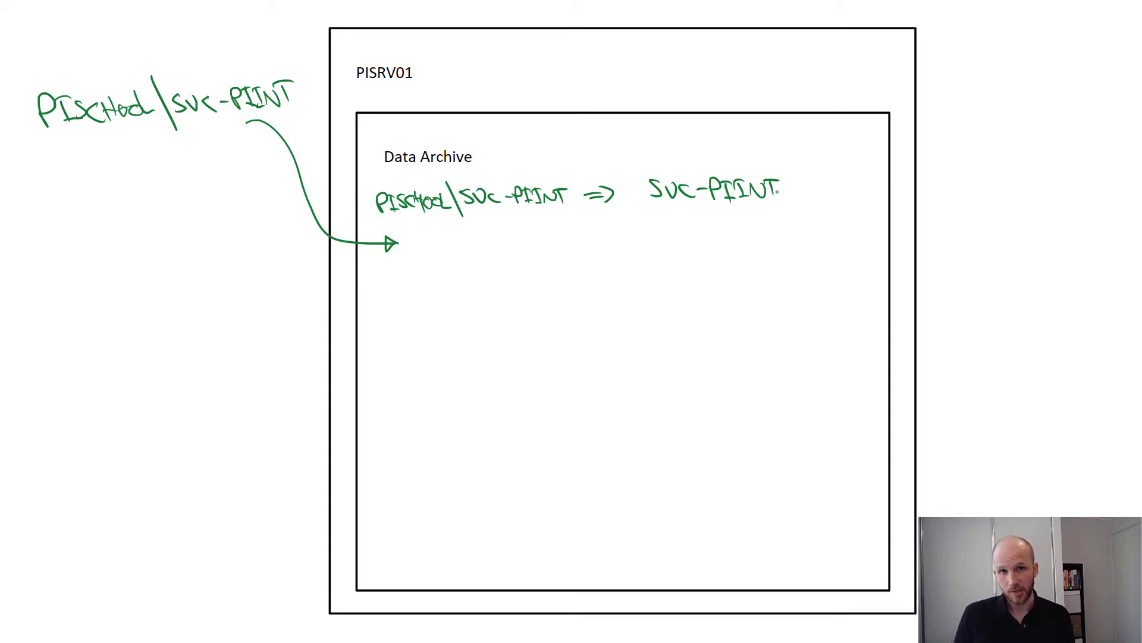
{"action": "key", "text": "ctrl+e"}
{"action": "mouse_move", "coordinate": [777, 191]}
{"action": "left_mouse_down"}
{"action": "mouse_move", "coordinate": [576, 208]}
{"action": "mouse_move", "coordinate": [262, 119]}
{"action": "mouse_move", "coordinate": [106, 105]}
{"action": "mouse_move", "coordinate": [250, 90]}
{"action": "left_mouse_up"}
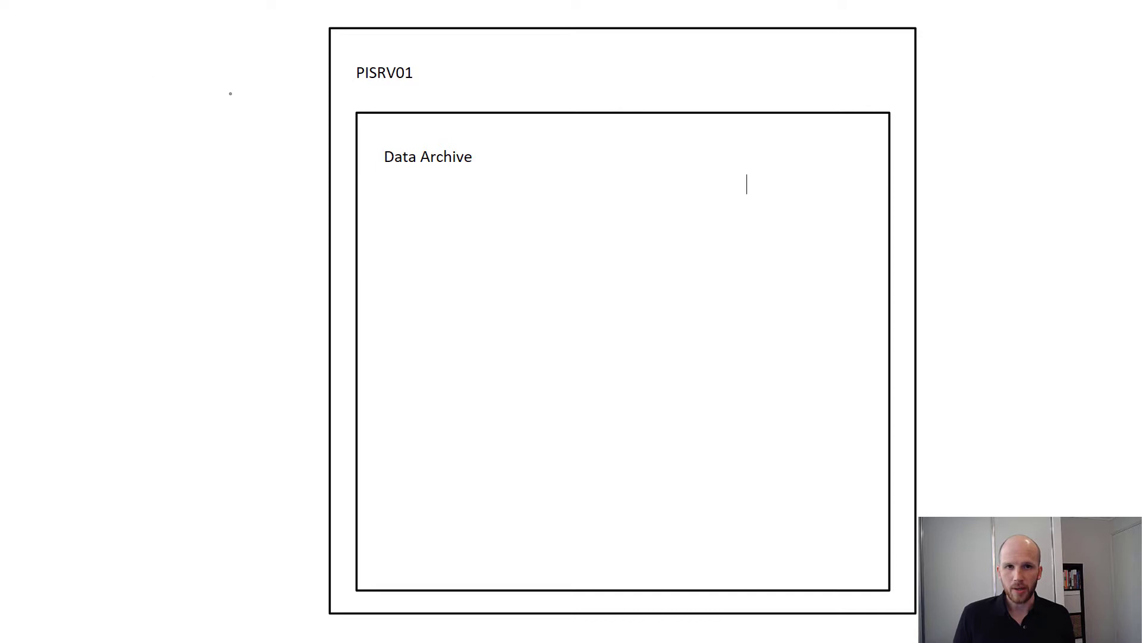
Write the Domain Groups heading and add the PI Point and Analysis Creator group
{"action": "mouse_move", "coordinate": [34, 31]}
{"action": "left_mouse_down"}
{"action": "mouse_move", "coordinate": [38, 66]}
{"action": "mouse_move", "coordinate": [229, 56]}
{"action": "left_mouse_up"}
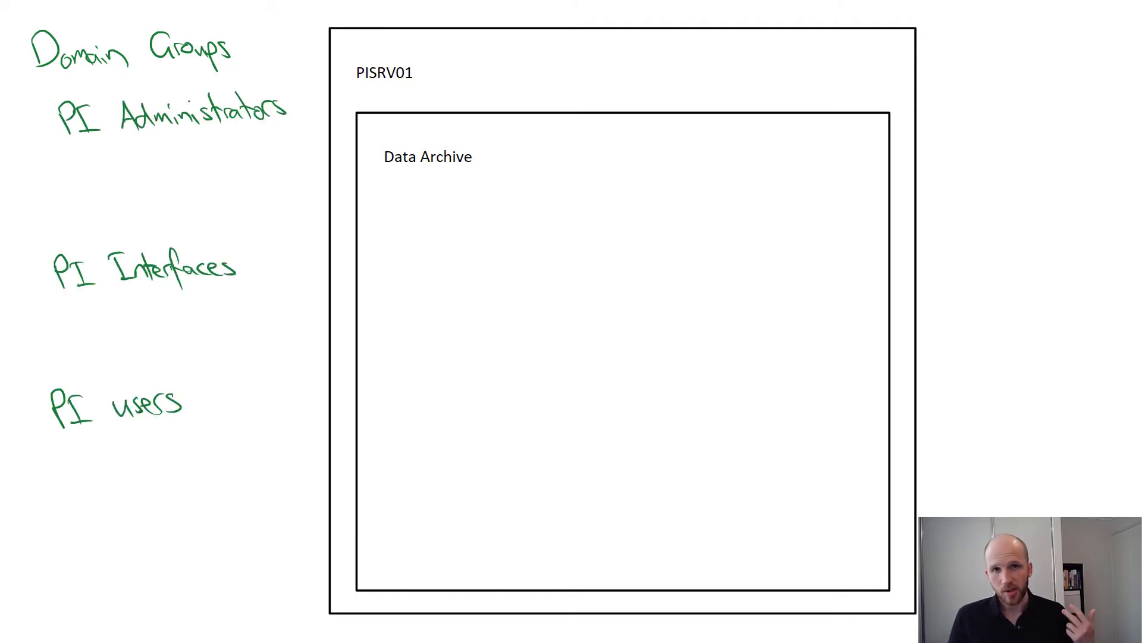
{"action": "mouse_move", "coordinate": [40, 527]}
{"action": "left_mouse_down"}
{"action": "mouse_move", "coordinate": [191, 535]}
{"action": "mouse_move", "coordinate": [158, 566]}
{"action": "mouse_move", "coordinate": [199, 576]}
{"action": "left_mouse_up"}
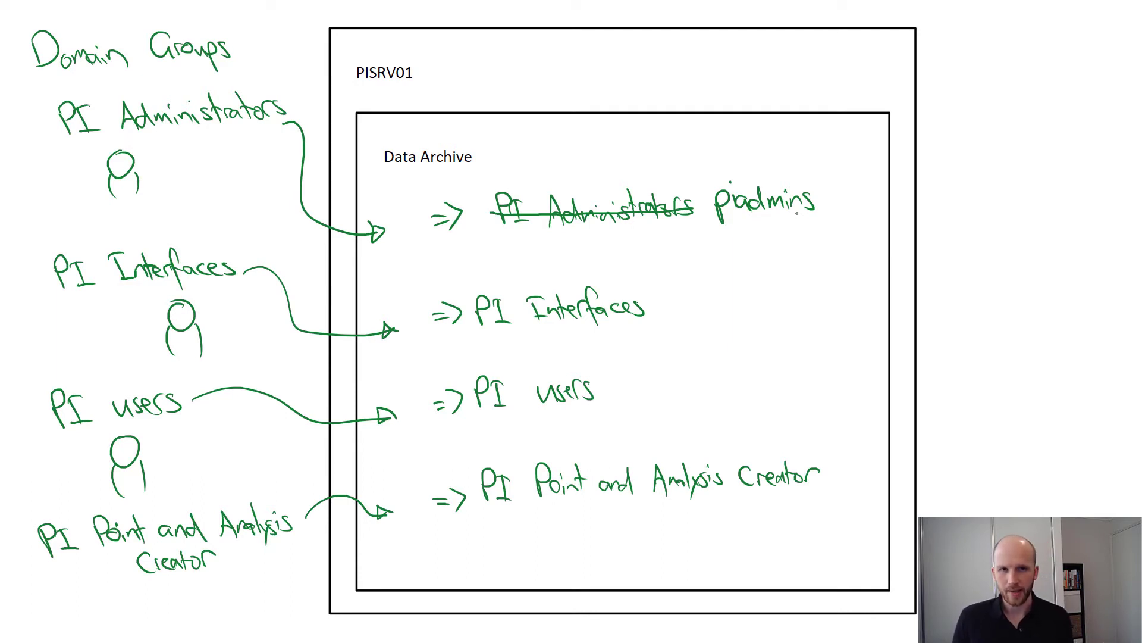
Ink '(=> PI World)' after PI users and '(R/W to PIPointDB', undoing a PI Contractors sketch
{"action": "mouse_move", "coordinate": [636, 358]}
{"action": "left_mouse_down"}
{"action": "mouse_move", "coordinate": [654, 393]}
{"action": "mouse_move", "coordinate": [800, 364]}
{"action": "mouse_move", "coordinate": [816, 415]}
{"action": "left_mouse_up"}
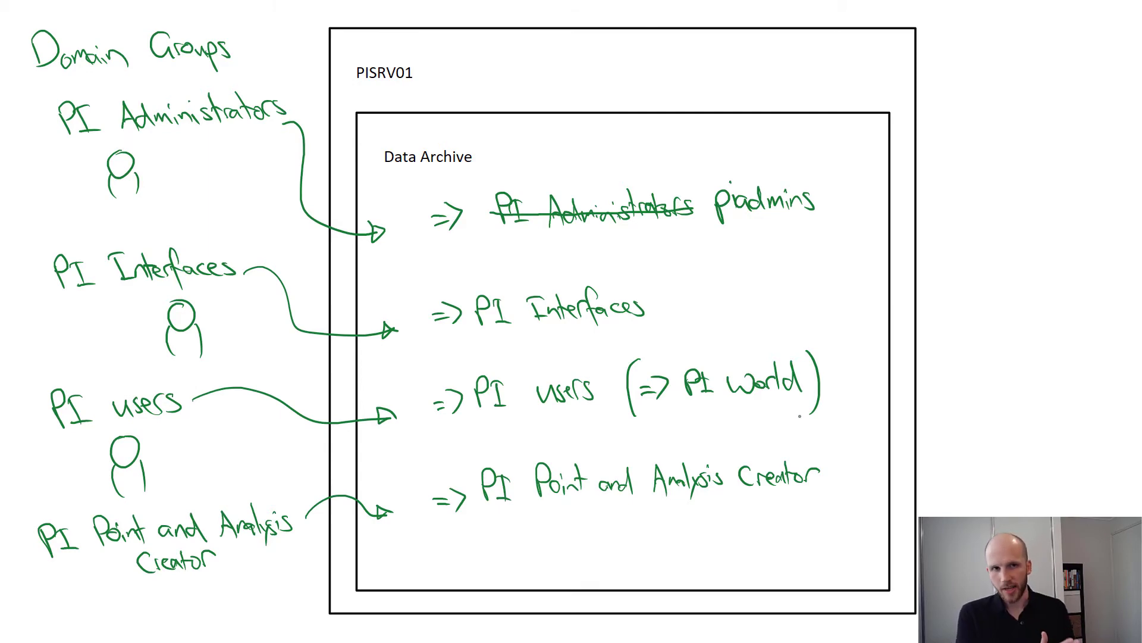
{"action": "left_click_drag", "start_coordinate": [113, 440], "coordinate": [143, 494]}
{"action": "mouse_move", "coordinate": [54, 470]}
{"action": "left_mouse_down"}
{"action": "mouse_move", "coordinate": [90, 494]}
{"action": "mouse_move", "coordinate": [232, 470]}
{"action": "left_mouse_up"}
{"action": "left_click_drag", "start_coordinate": [256, 467], "coordinate": [464, 452]}
{"action": "left_click_drag", "start_coordinate": [482, 425], "coordinate": [653, 444]}
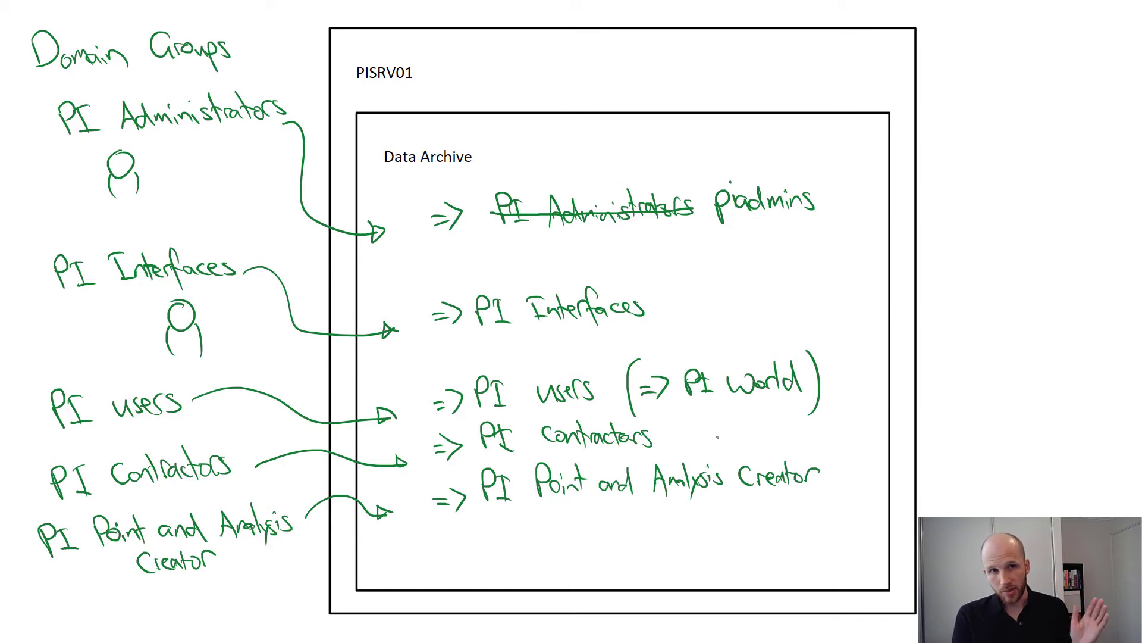
{"action": "left_click_drag", "start_coordinate": [619, 390], "coordinate": [826, 371]}
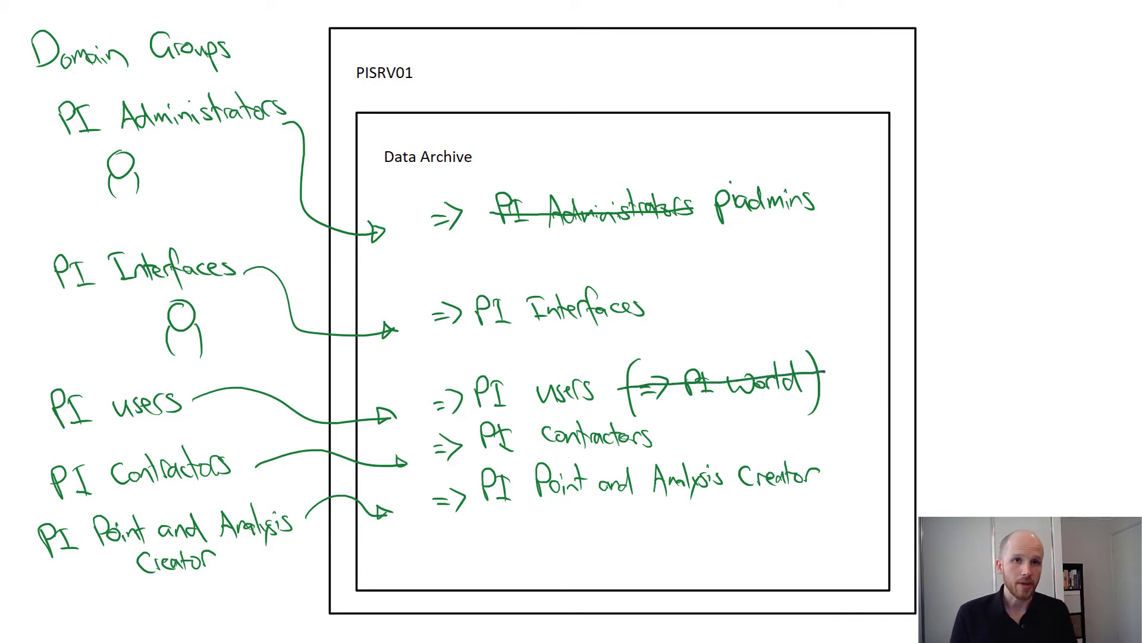
{"action": "key", "text": "ctrl+z"}
{"action": "key", "text": "ctrl+z"}
{"action": "key", "text": "ctrl+z"}
{"action": "key", "text": "ctrl+z"}
{"action": "key", "text": "ctrl+z"}
{"action": "key", "text": "ctrl+z"}
{"action": "key", "text": "ctrl+z"}
{"action": "key", "text": "ctrl+z"}
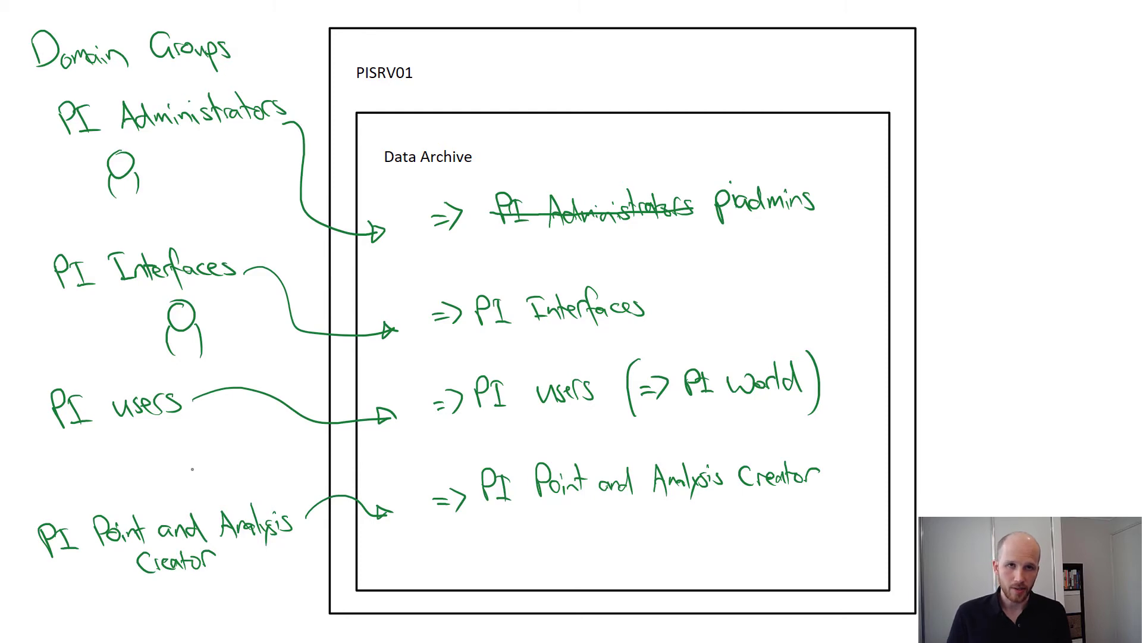
{"action": "mouse_move", "coordinate": [601, 502]}
{"action": "left_mouse_down"}
{"action": "mouse_move", "coordinate": [612, 535]}
{"action": "mouse_move", "coordinate": [833, 541]}
{"action": "left_mouse_up"}
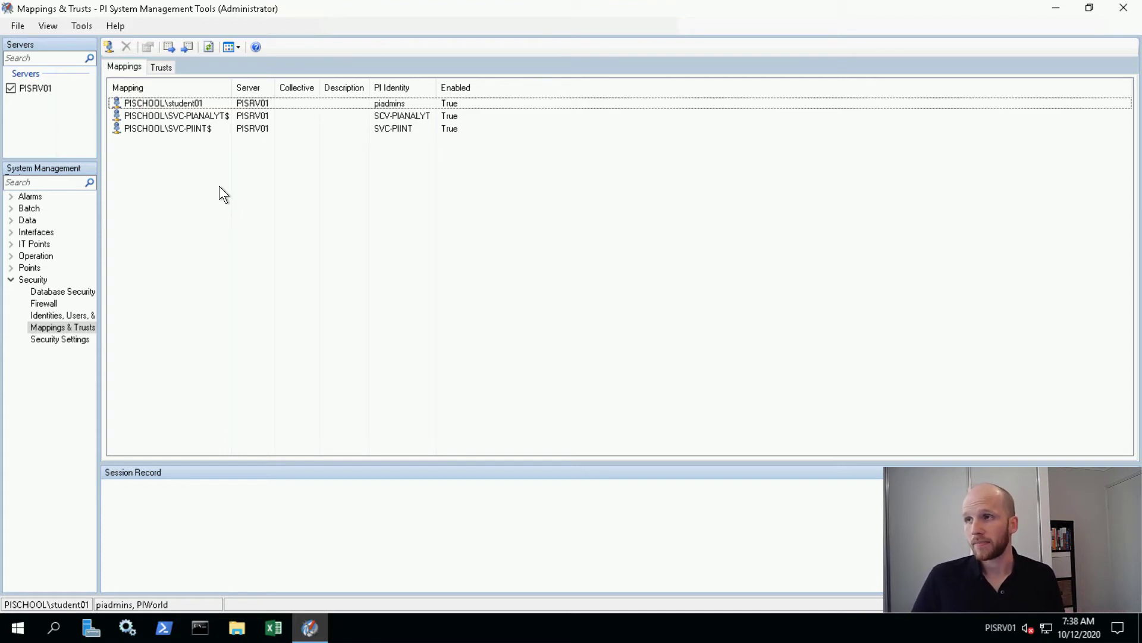
Create a mapping from the PISCHOOL\PI Administrators Windows group to the piadmins PI identity
{"action": "left_click", "coordinate": [110, 47]}
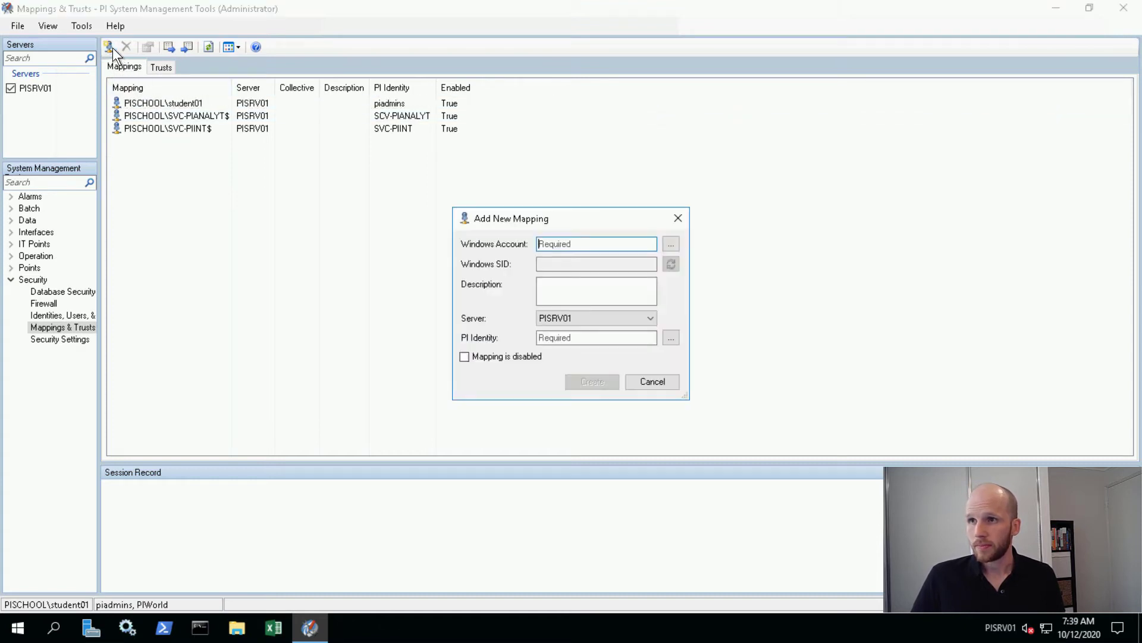
{"action": "left_click", "coordinate": [677, 248]}
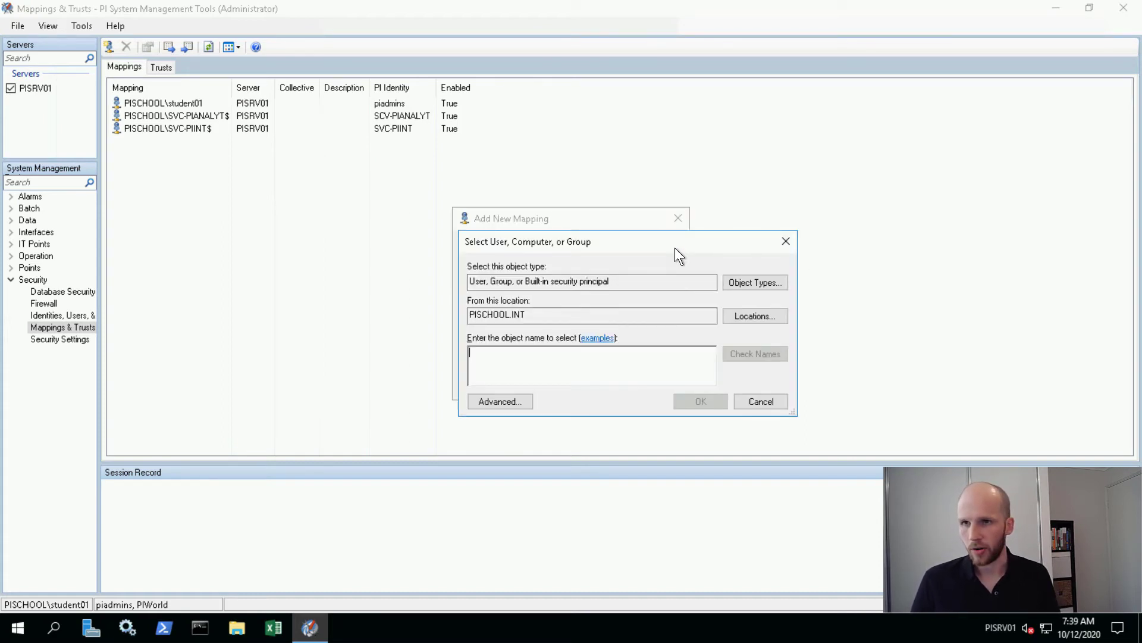
{"action": "type", "text": "pi admin"}
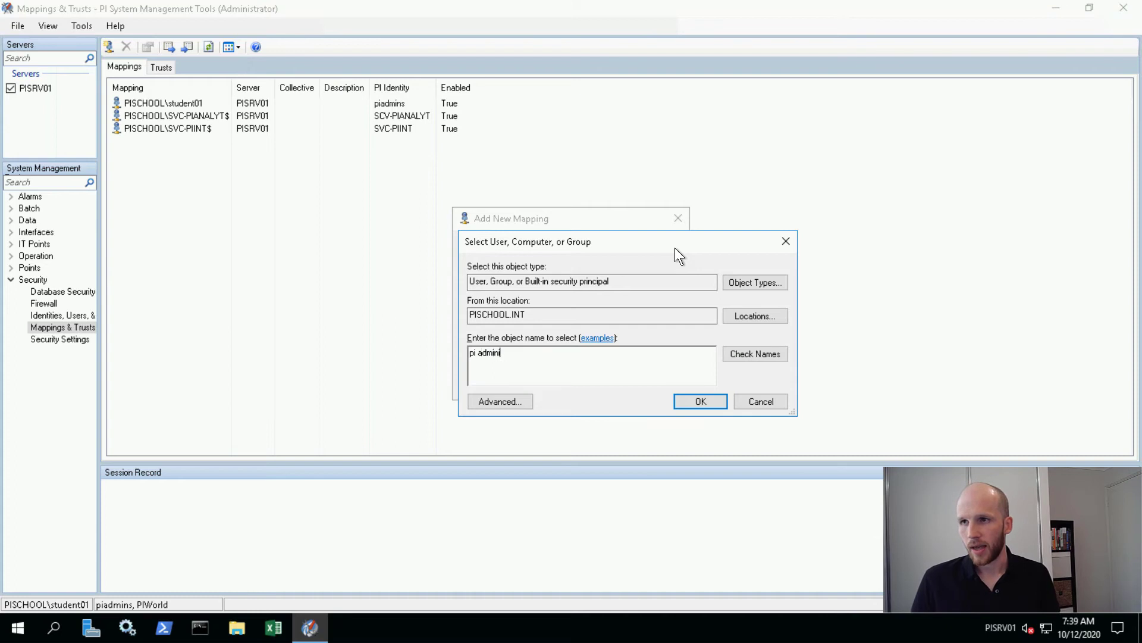
{"action": "left_click", "coordinate": [763, 356]}
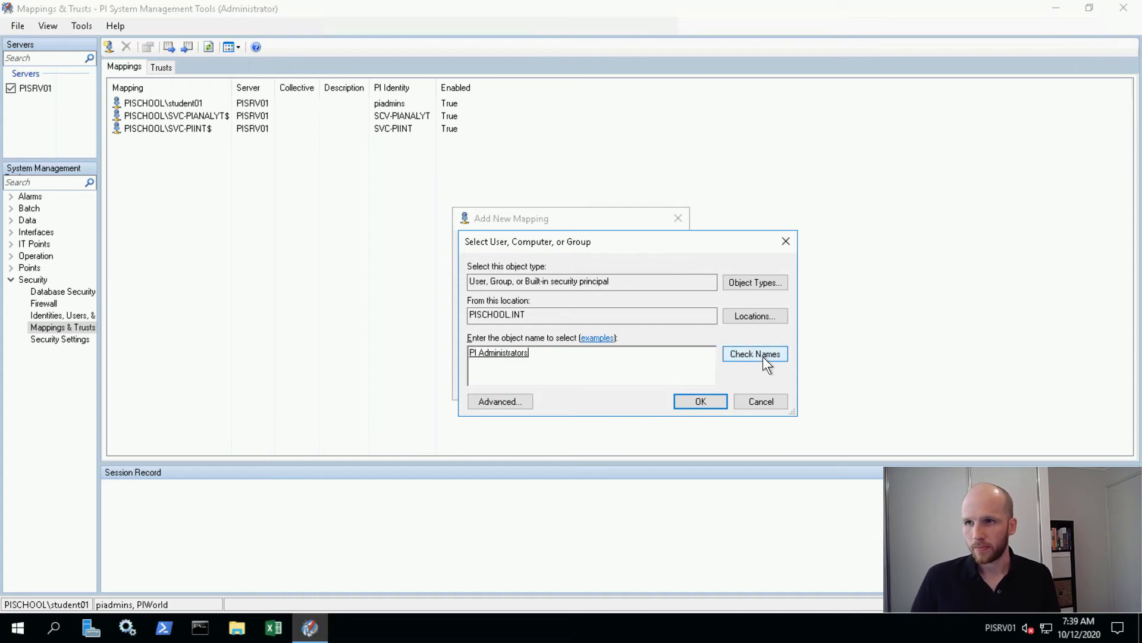
{"action": "left_click", "coordinate": [695, 401]}
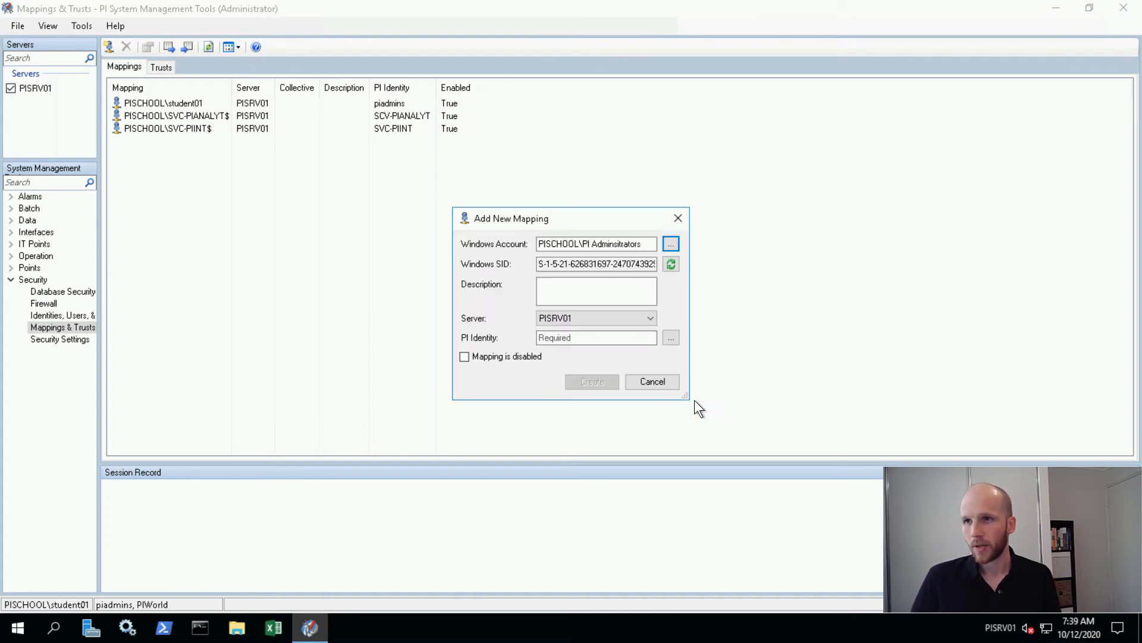
{"action": "left_click", "coordinate": [620, 336]}
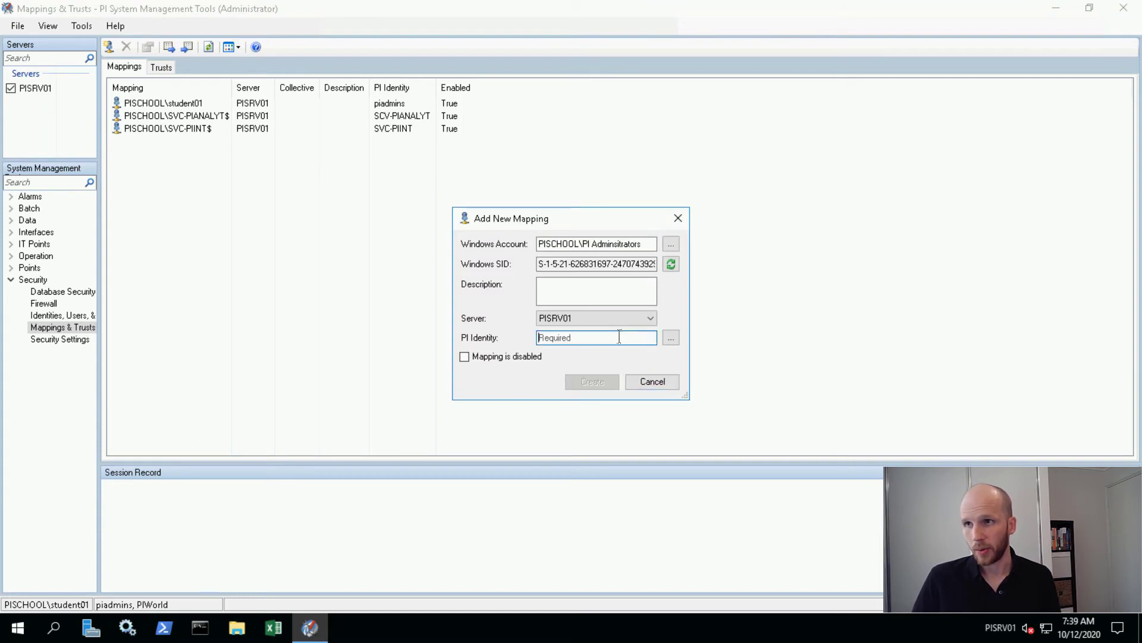
{"action": "type", "text": "piadmins"}
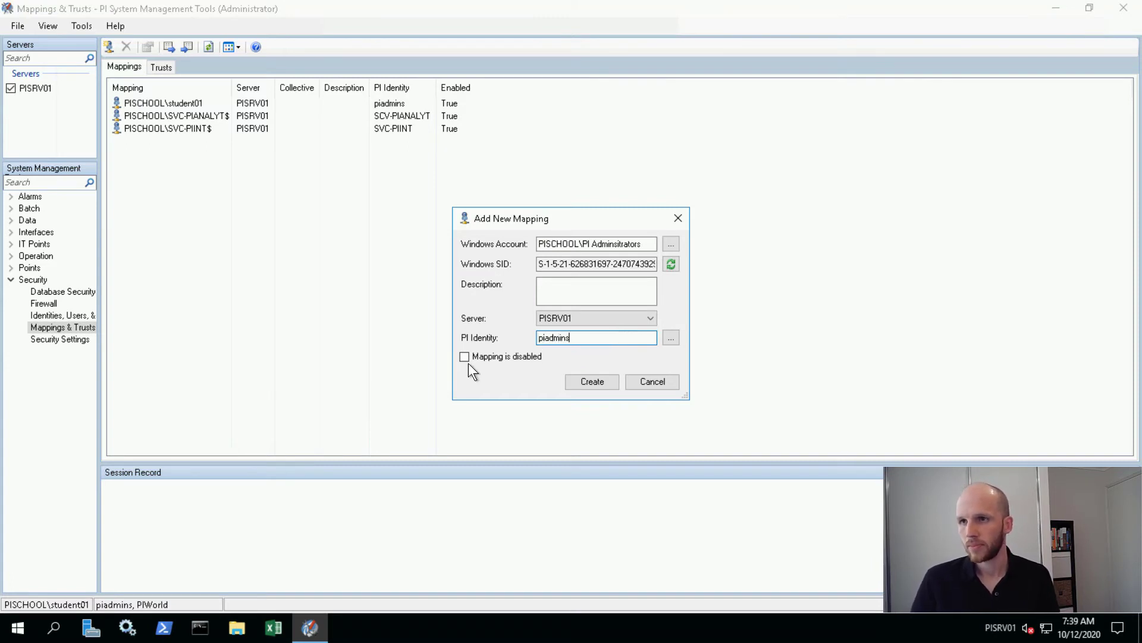
{"action": "left_click", "coordinate": [593, 381]}
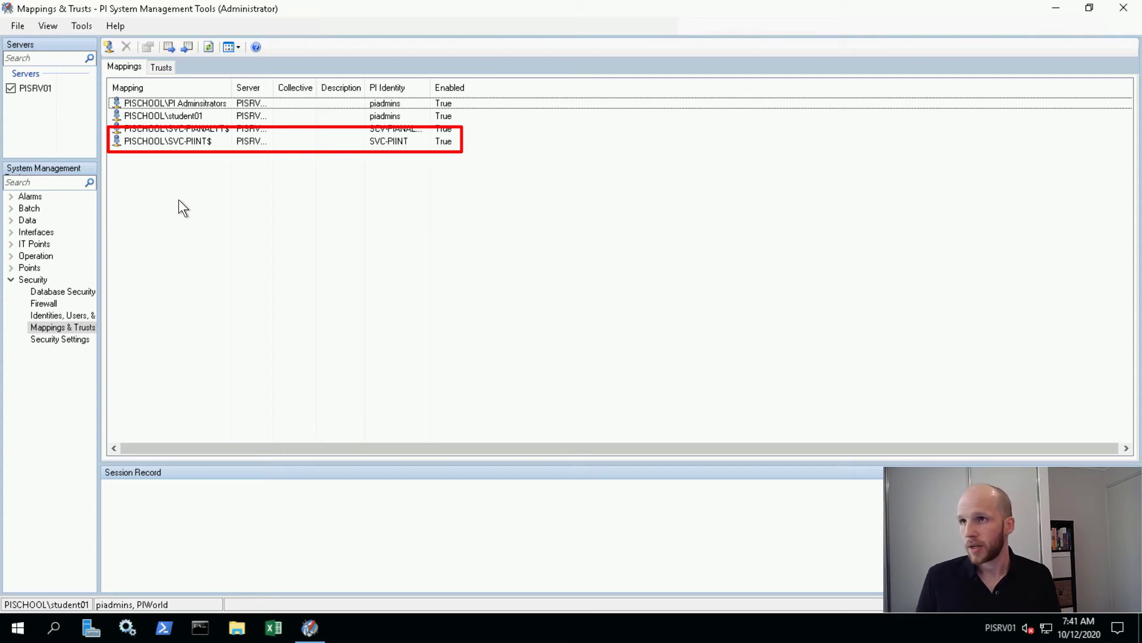
Rename the SVC-PIINT identity to PI Interfaces in its properties dialog
{"action": "left_click", "coordinate": [71, 315]}
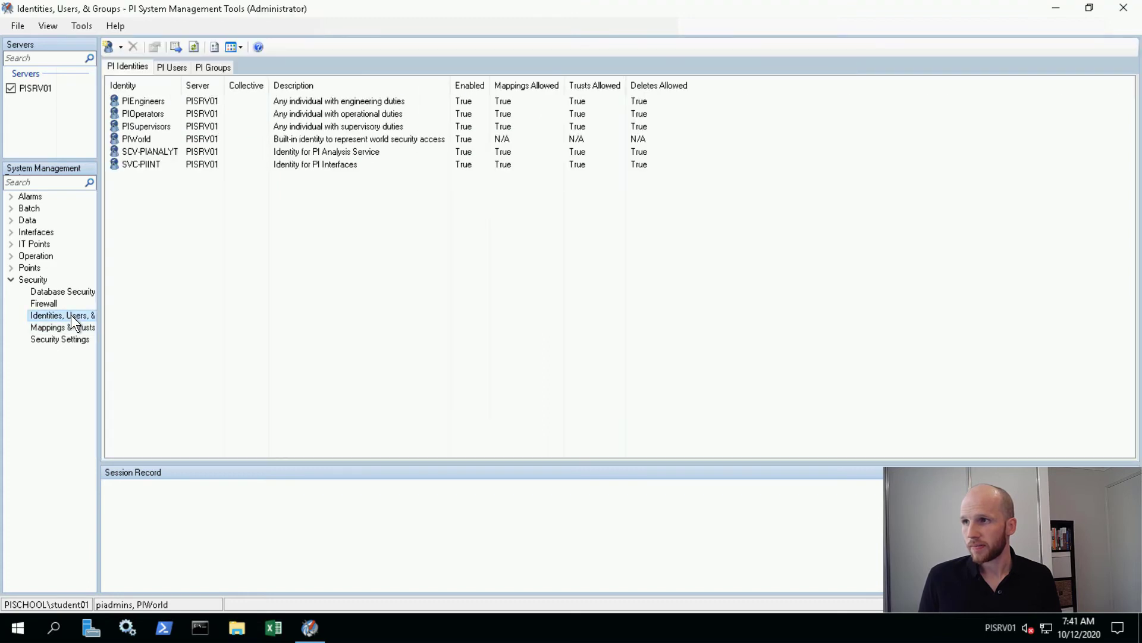
{"action": "left_click", "coordinate": [148, 165]}
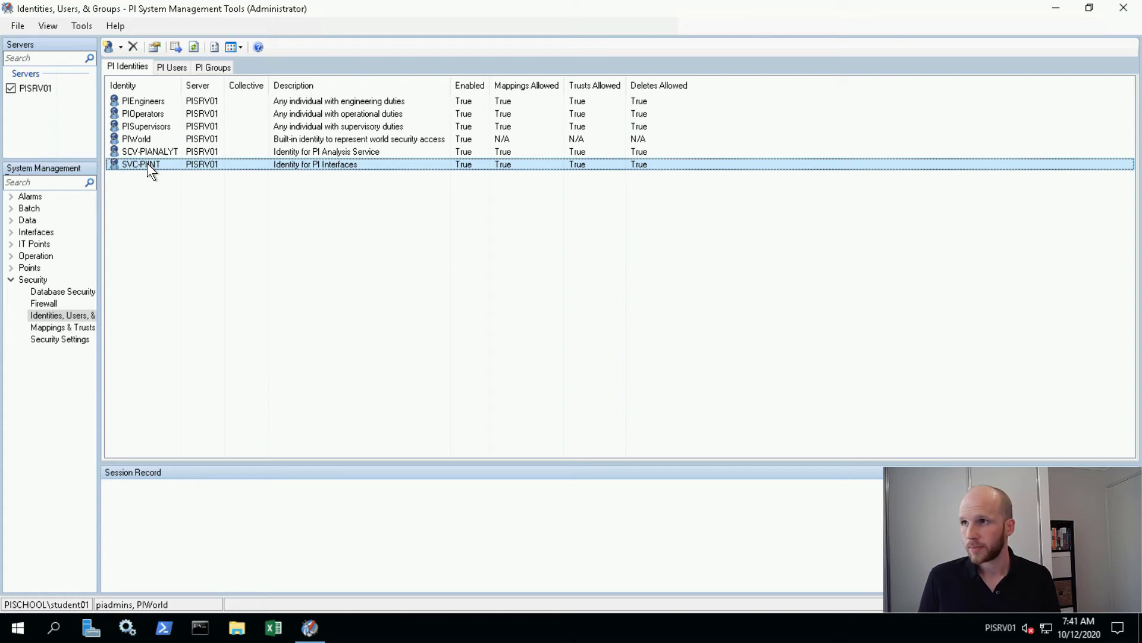
{"action": "right_click", "coordinate": [148, 164]}
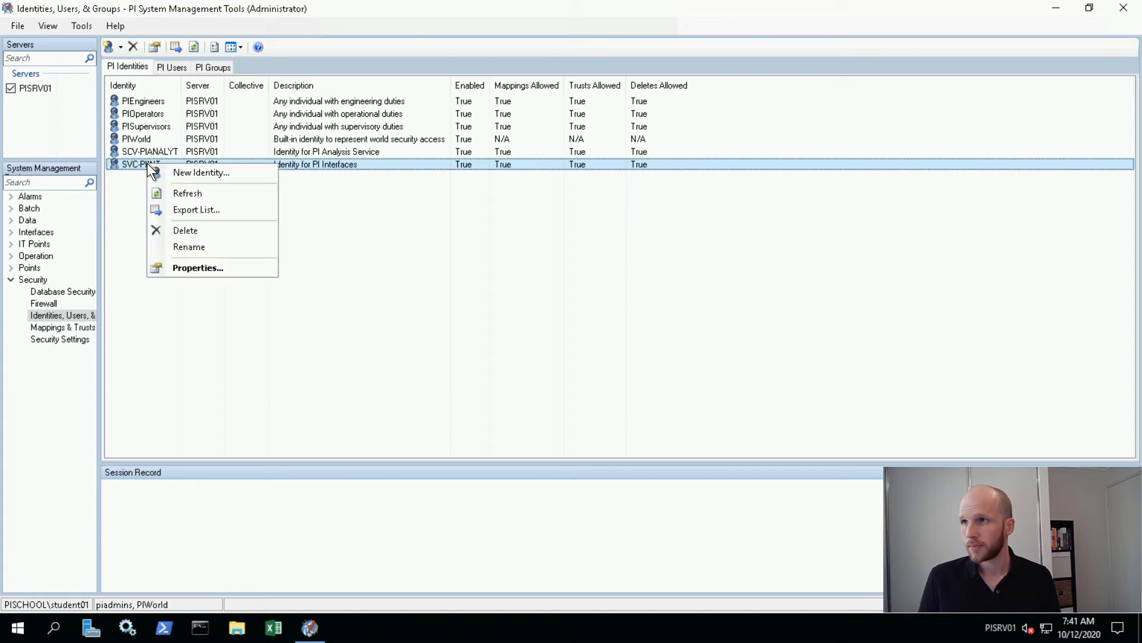
{"action": "left_click", "coordinate": [232, 270]}
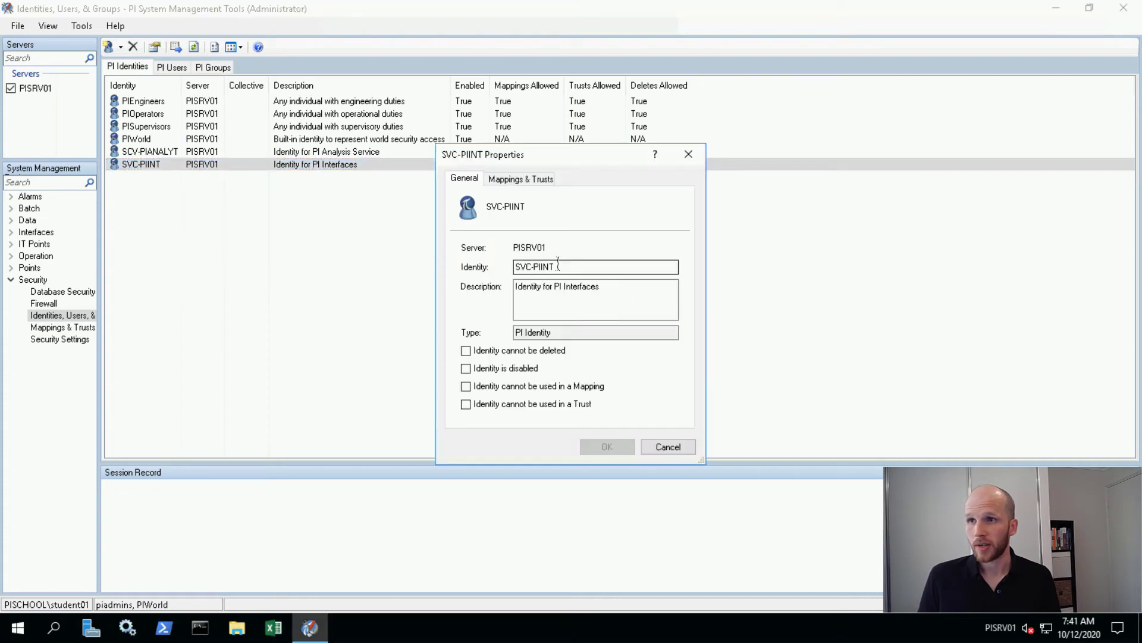
{"action": "left_click_drag", "start_coordinate": [558, 266], "coordinate": [491, 266]}
{"action": "type", "text": "PI"}
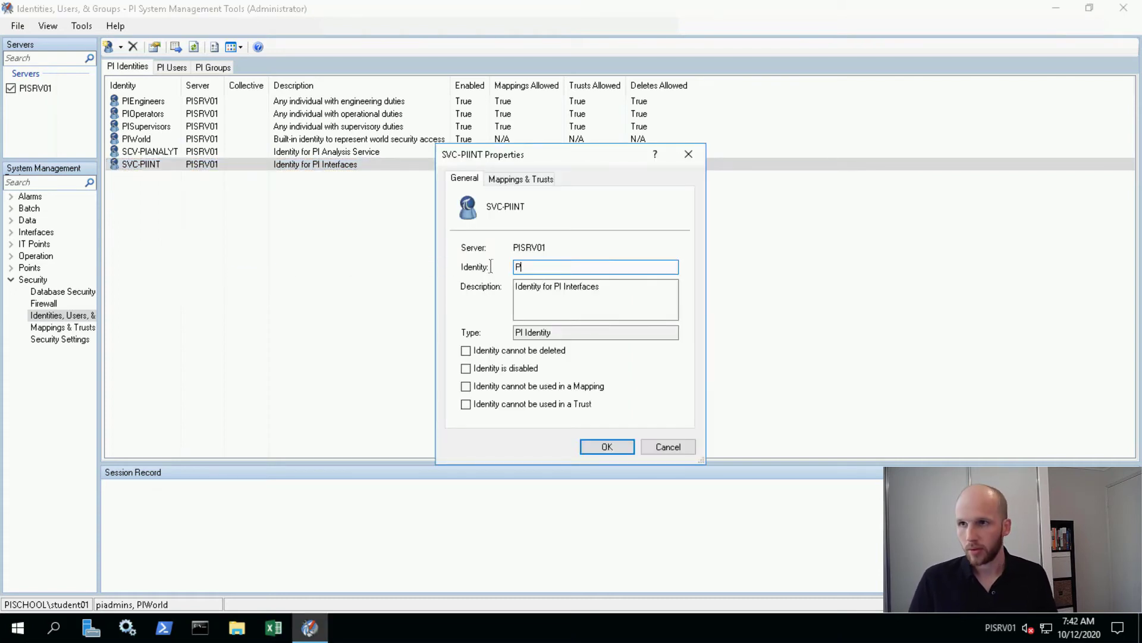
{"action": "type", "text": " Interfaces"}
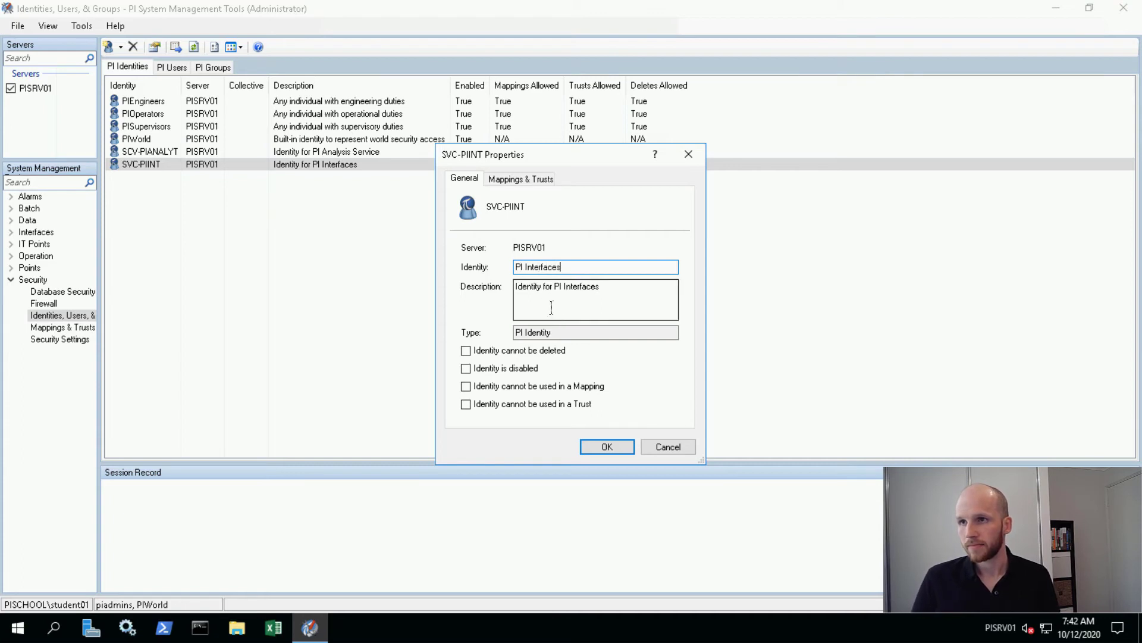
{"action": "left_click", "coordinate": [608, 447]}
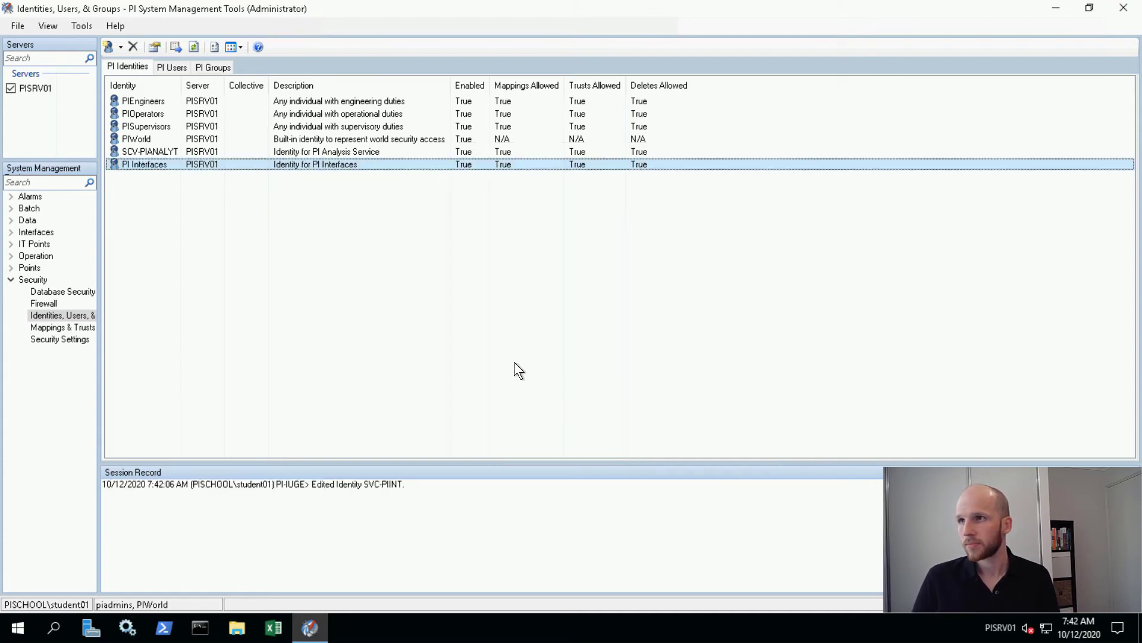
Create a mapping from the PISCHOOL\PI Interfaces Windows account to the PI Interfaces identity
{"action": "left_click", "coordinate": [66, 329]}
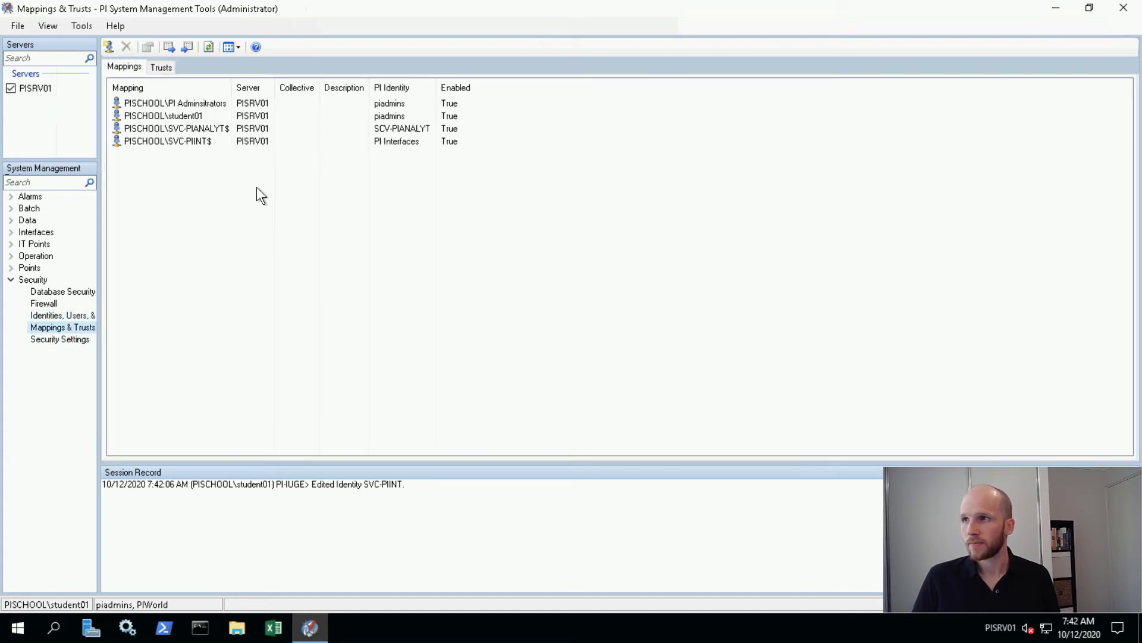
{"action": "left_click", "coordinate": [174, 165]}
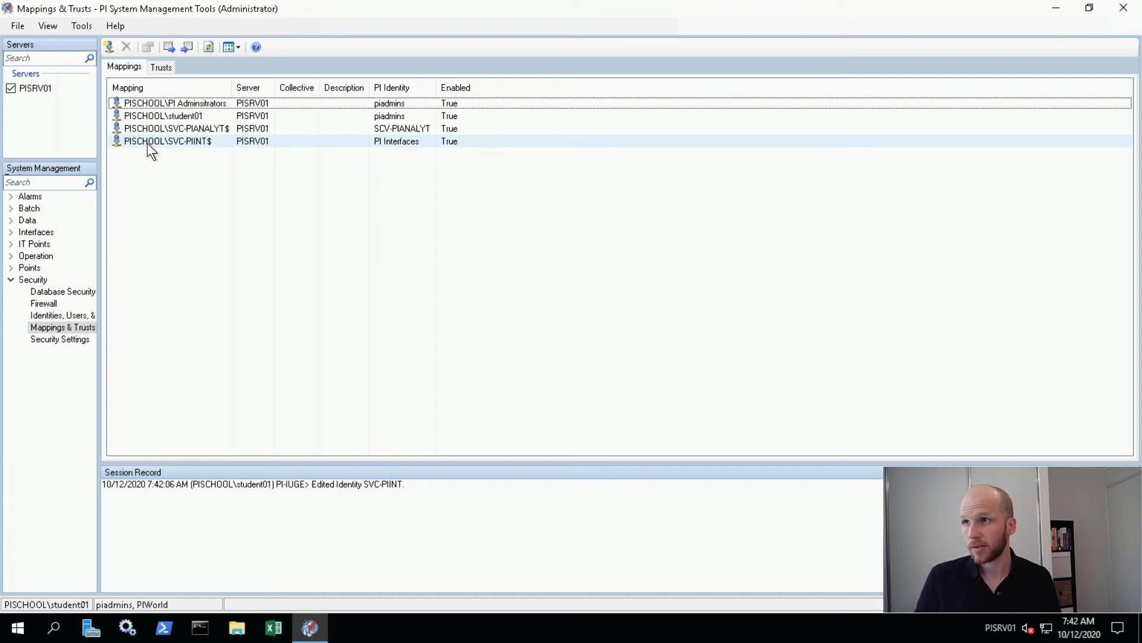
{"action": "left_click", "coordinate": [148, 143]}
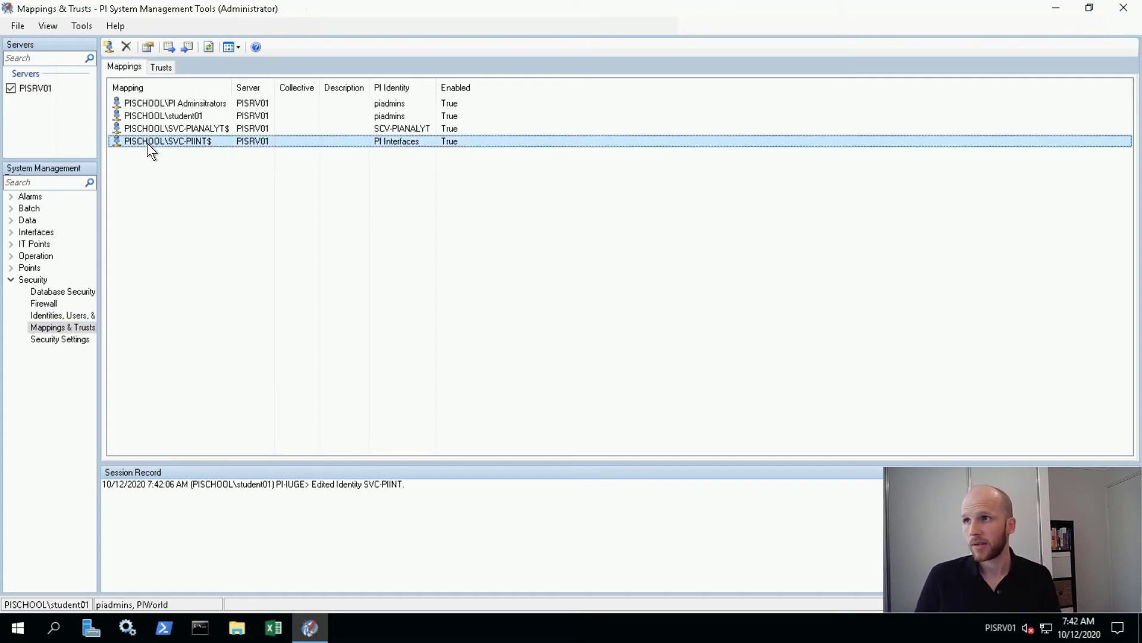
{"action": "right_click", "coordinate": [172, 173]}
{"action": "left_click", "coordinate": [209, 179]}
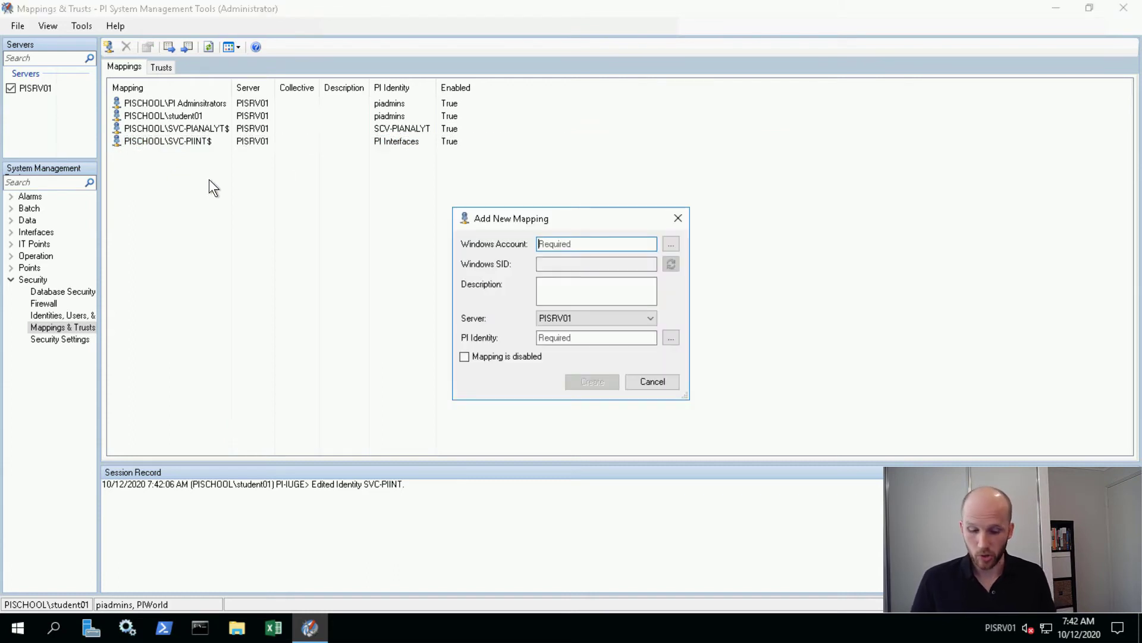
{"action": "left_click", "coordinate": [668, 247]}
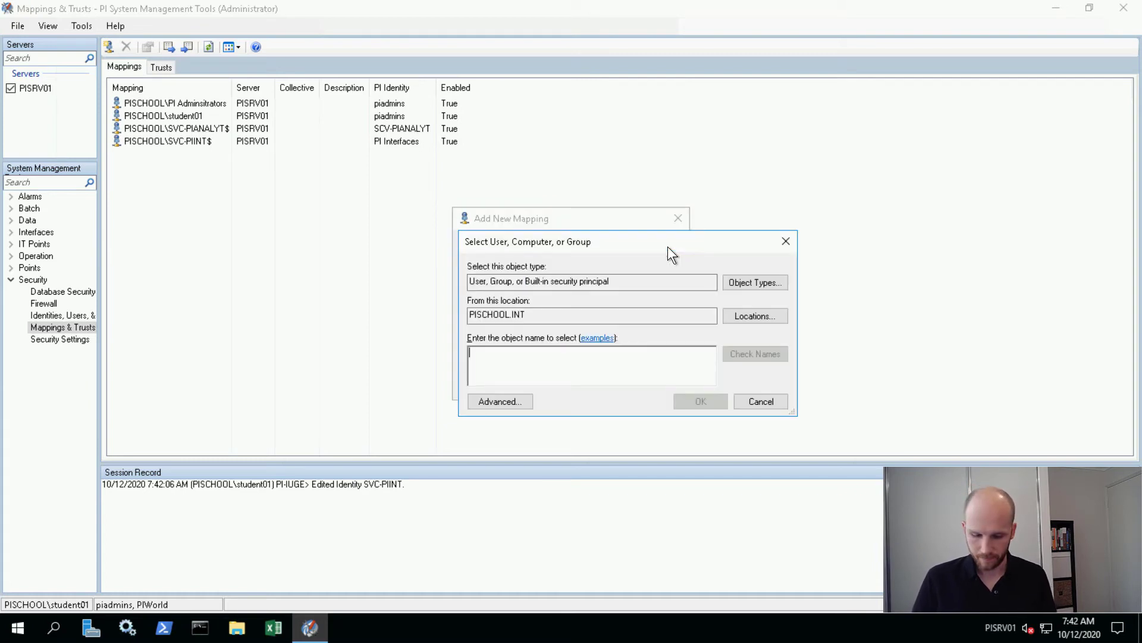
{"action": "type", "text": "PI Int"}
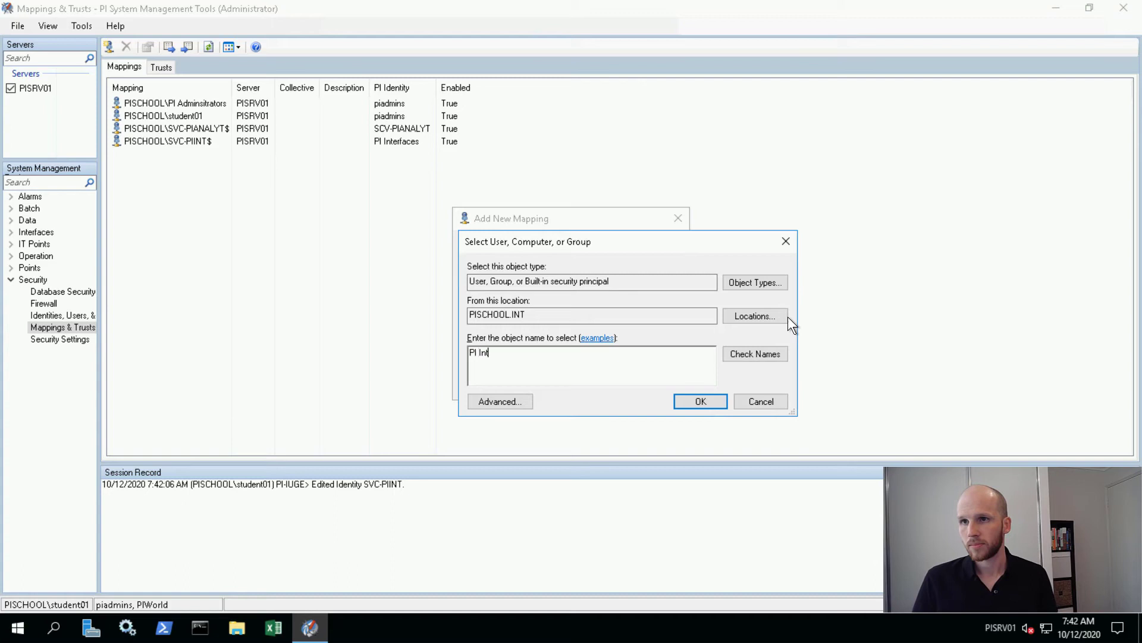
{"action": "left_click", "coordinate": [751, 353]}
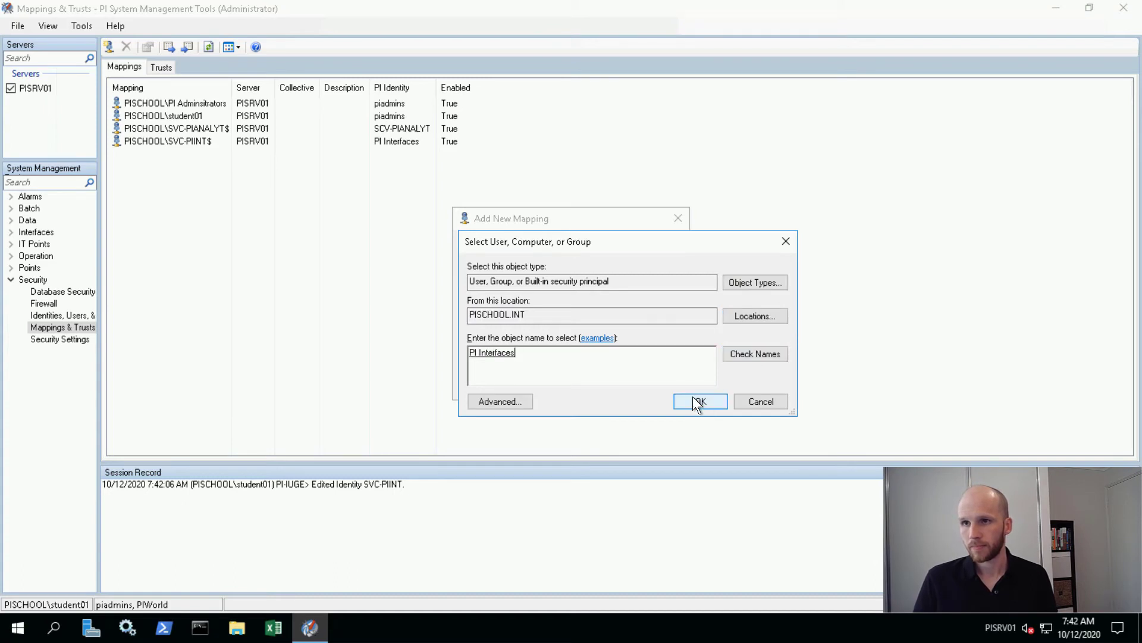
{"action": "left_click", "coordinate": [696, 401]}
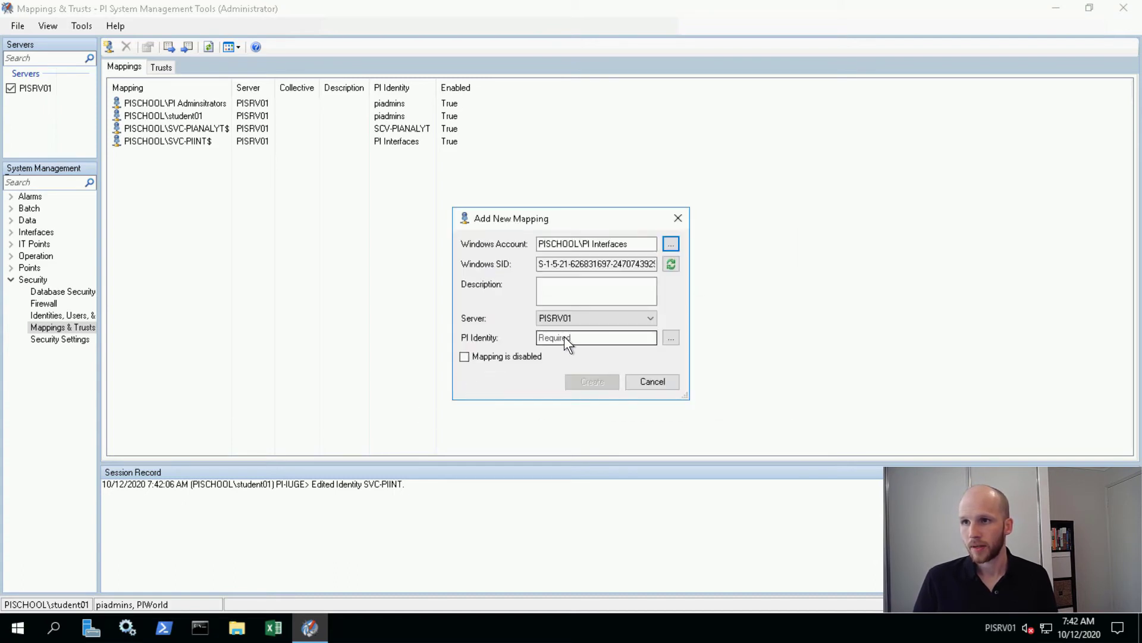
{"action": "left_click", "coordinate": [581, 332]}
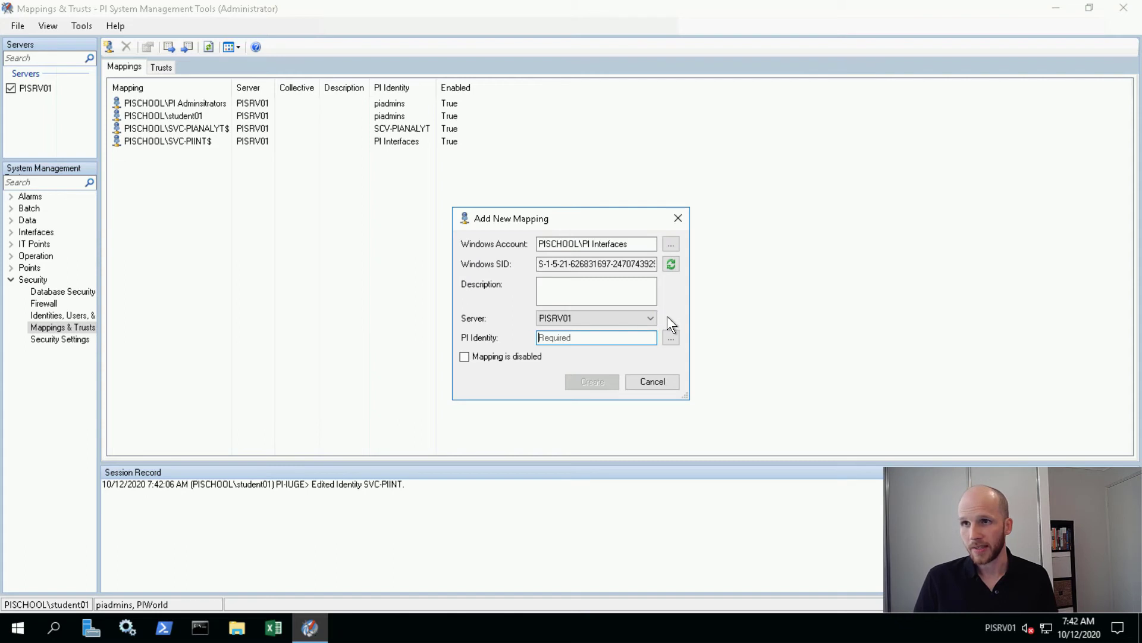
{"action": "type", "text": "PI "}
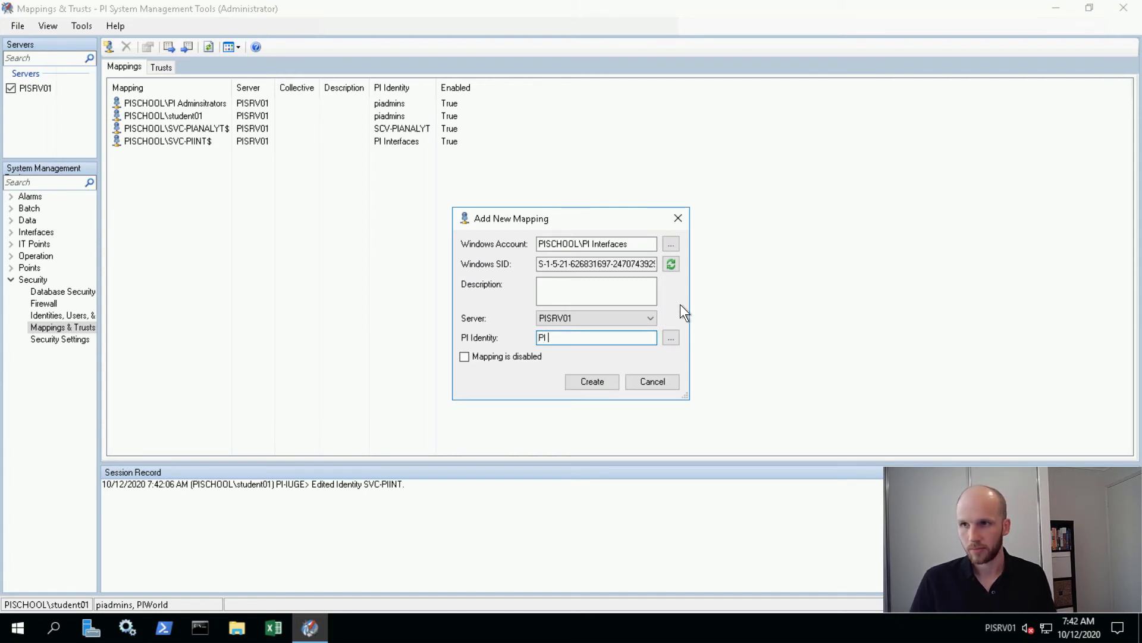
{"action": "type", "text": "Interfaces"}
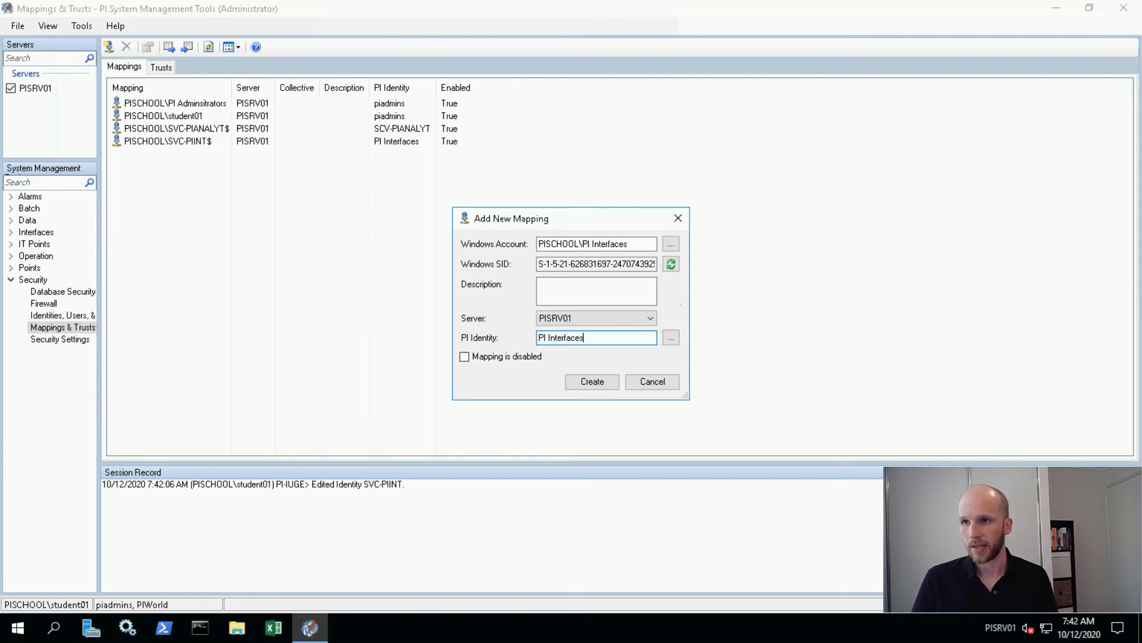
{"action": "left_click", "coordinate": [588, 381]}
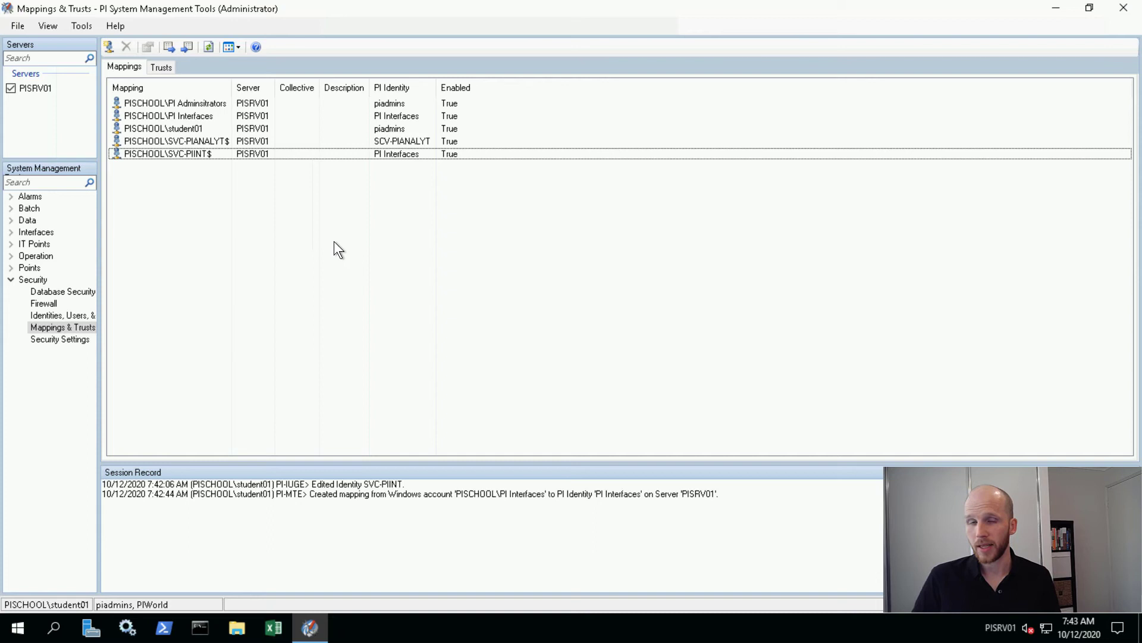
Add a new PI identity named PI Users on PISRV01
{"action": "left_click", "coordinate": [59, 316]}
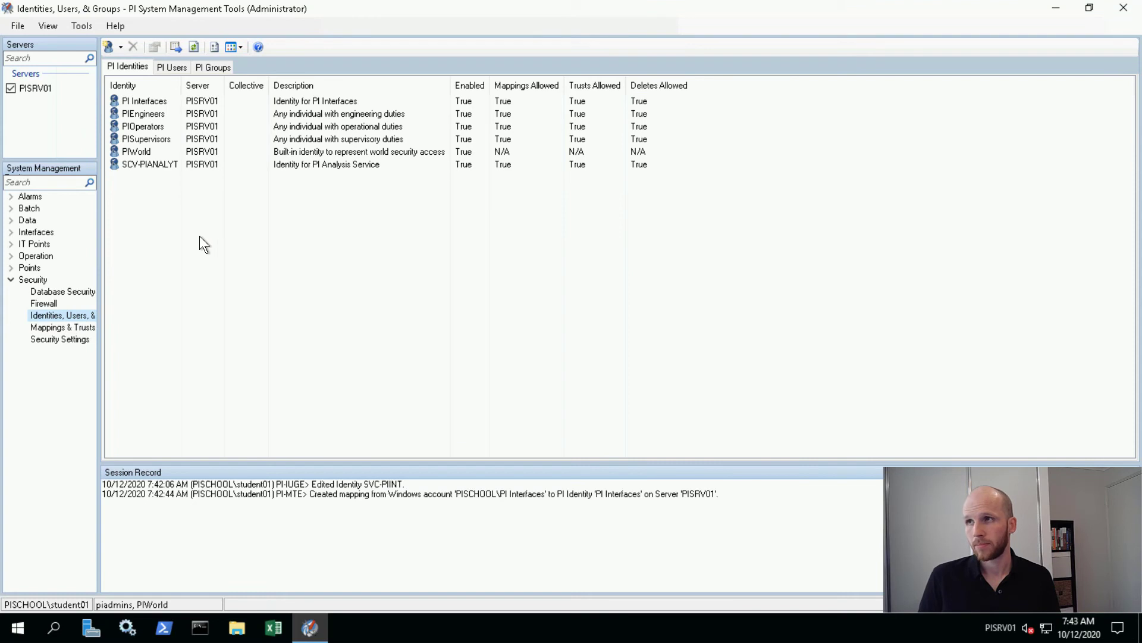
{"action": "right_click", "coordinate": [159, 203]}
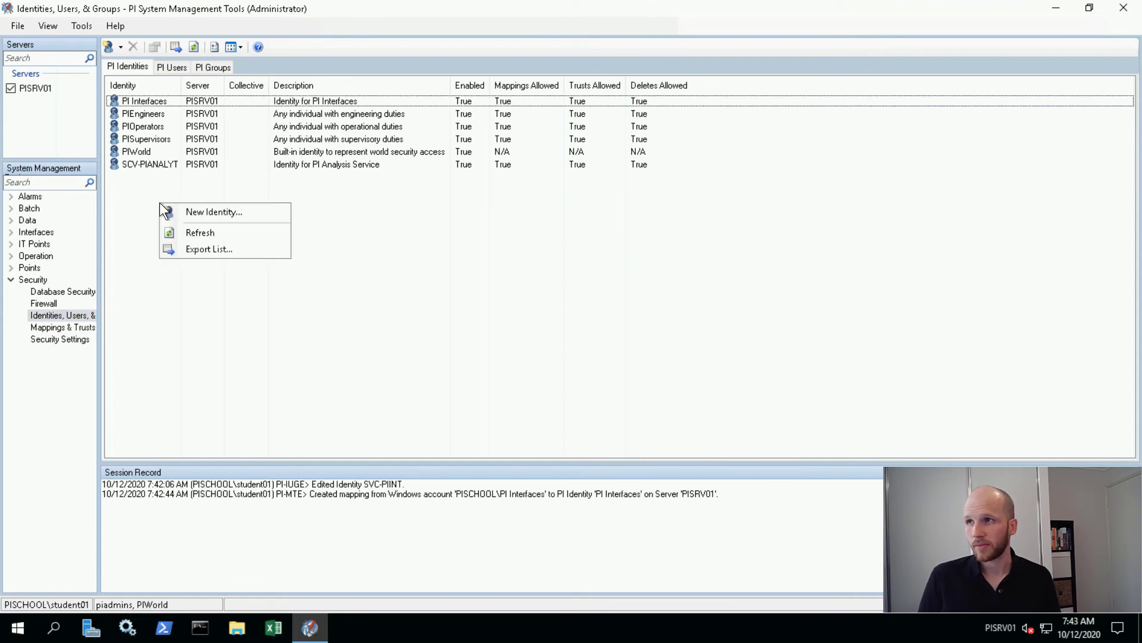
{"action": "left_click", "coordinate": [204, 212]}
{"action": "type", "text": "PI "}
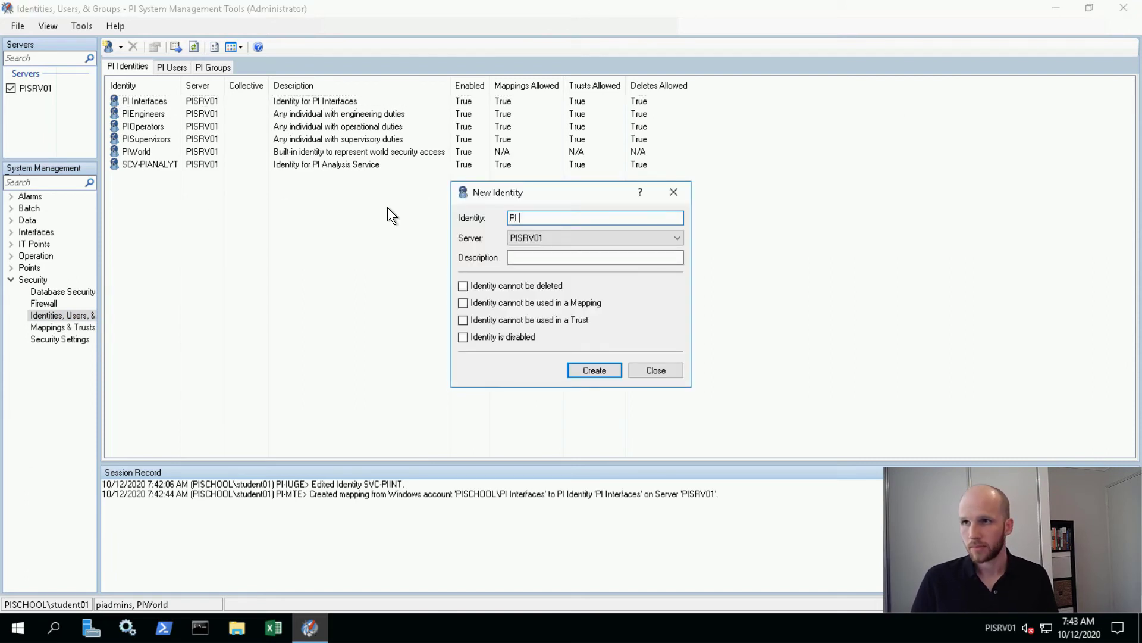
{"action": "type", "text": "Users"}
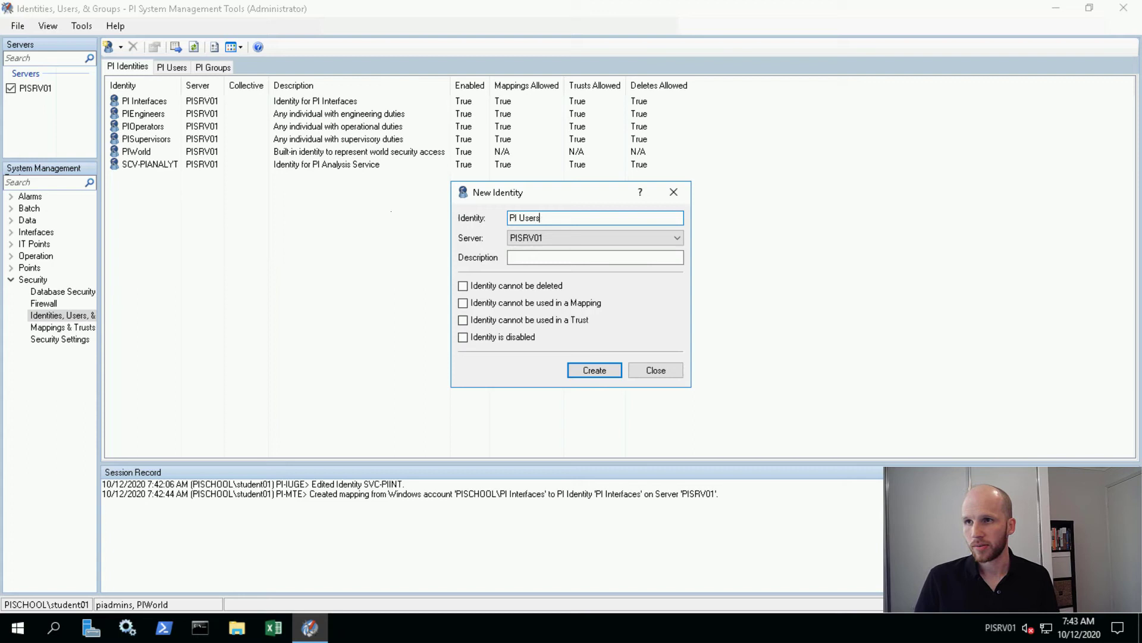
{"action": "left_click", "coordinate": [592, 369]}
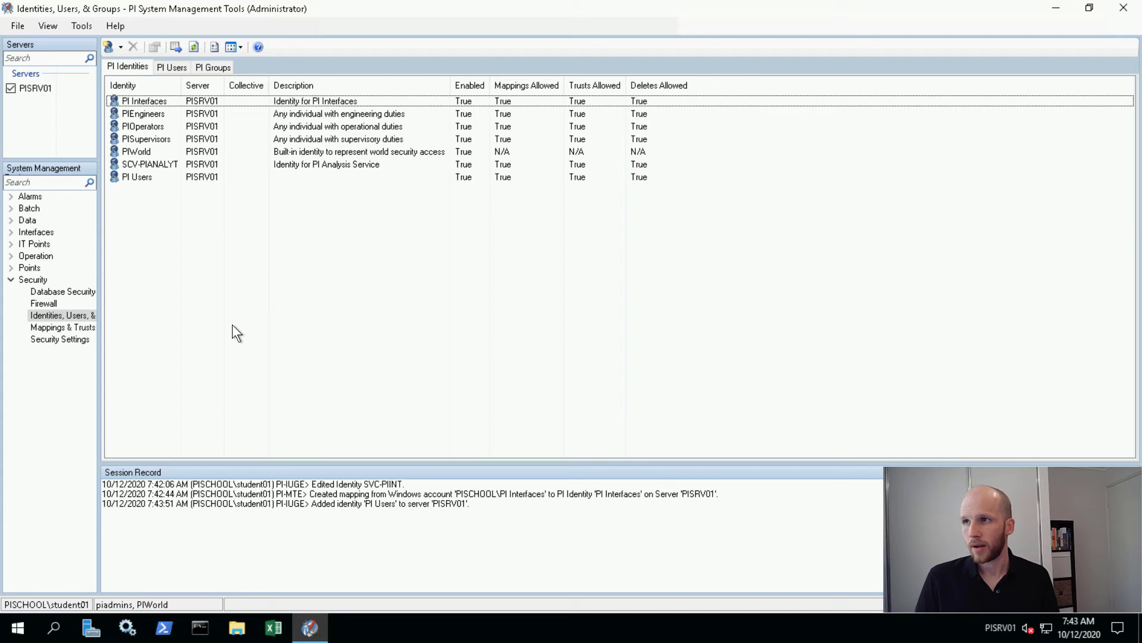
Create a mapping from the PISCHOOL\PI Users Windows group to the PI Users identity
{"action": "left_click", "coordinate": [67, 326]}
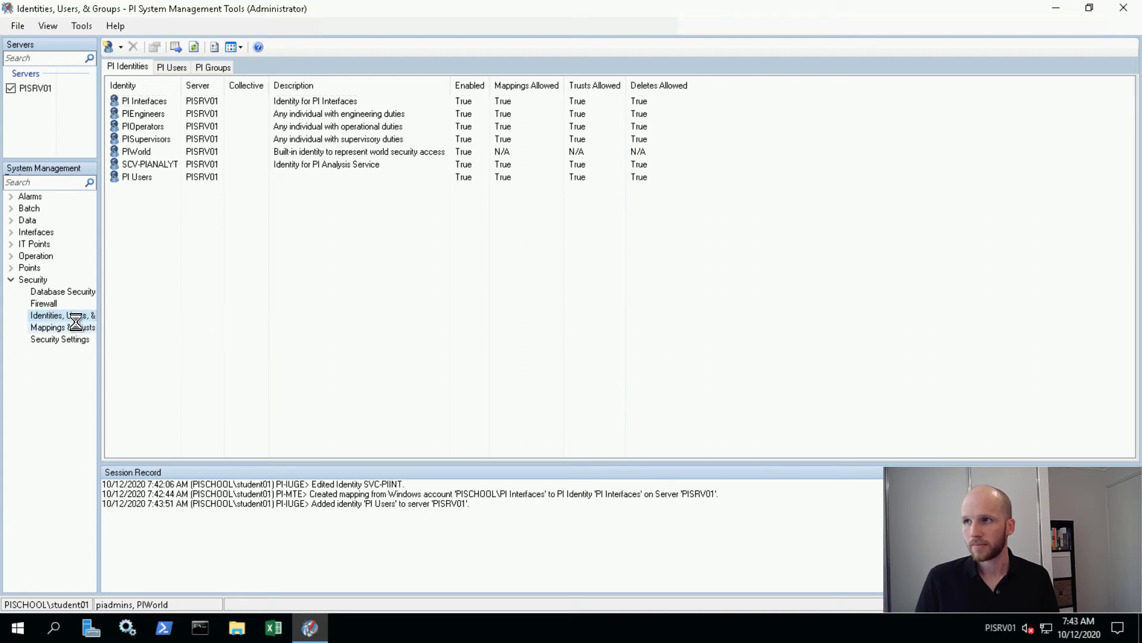
{"action": "right_click", "coordinate": [174, 207]}
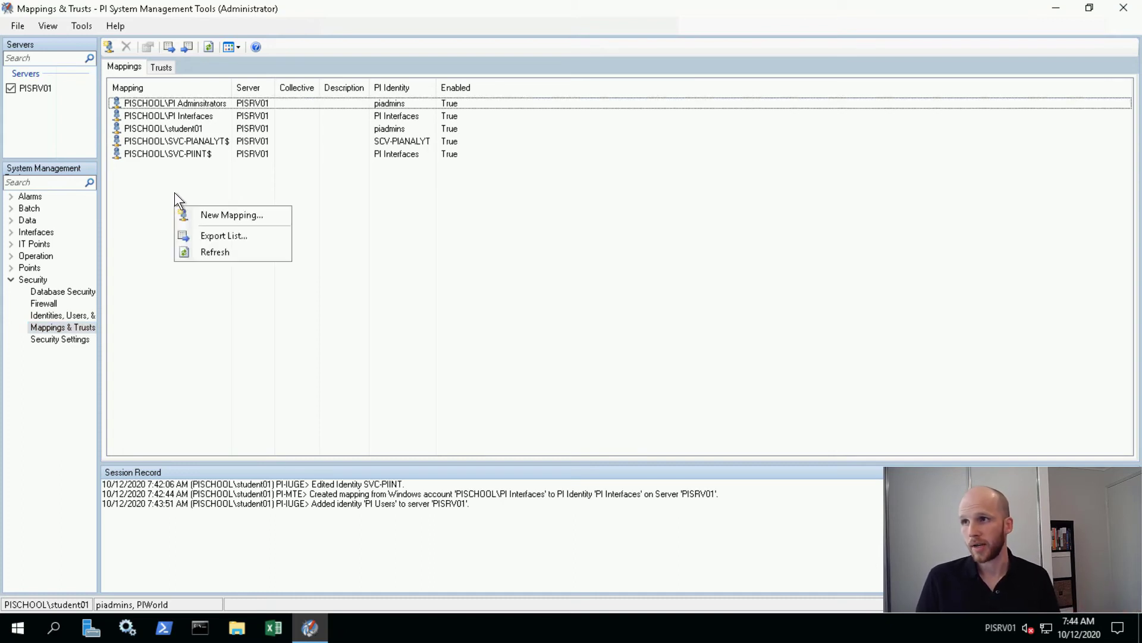
{"action": "left_click", "coordinate": [209, 214]}
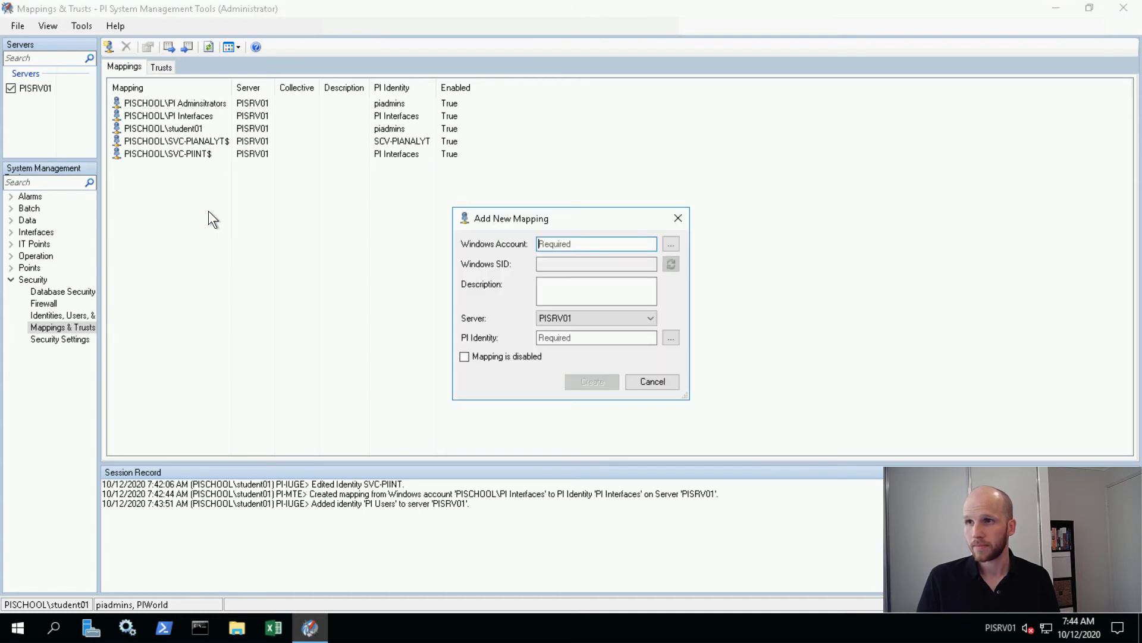
{"action": "left_click", "coordinate": [671, 243]}
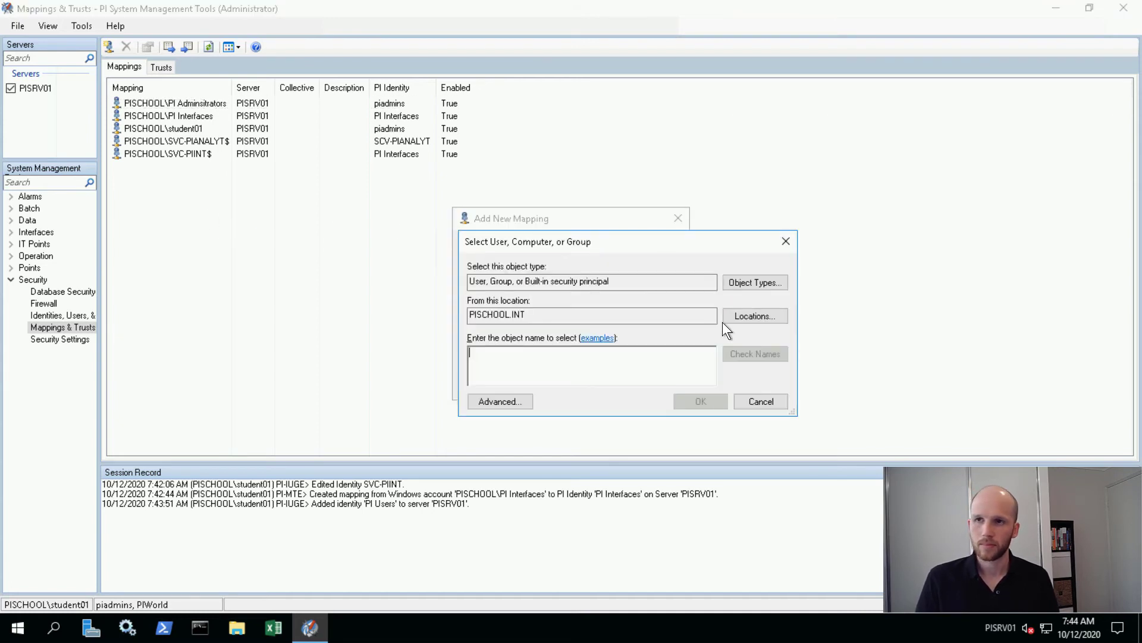
{"action": "type", "text": "PI U"}
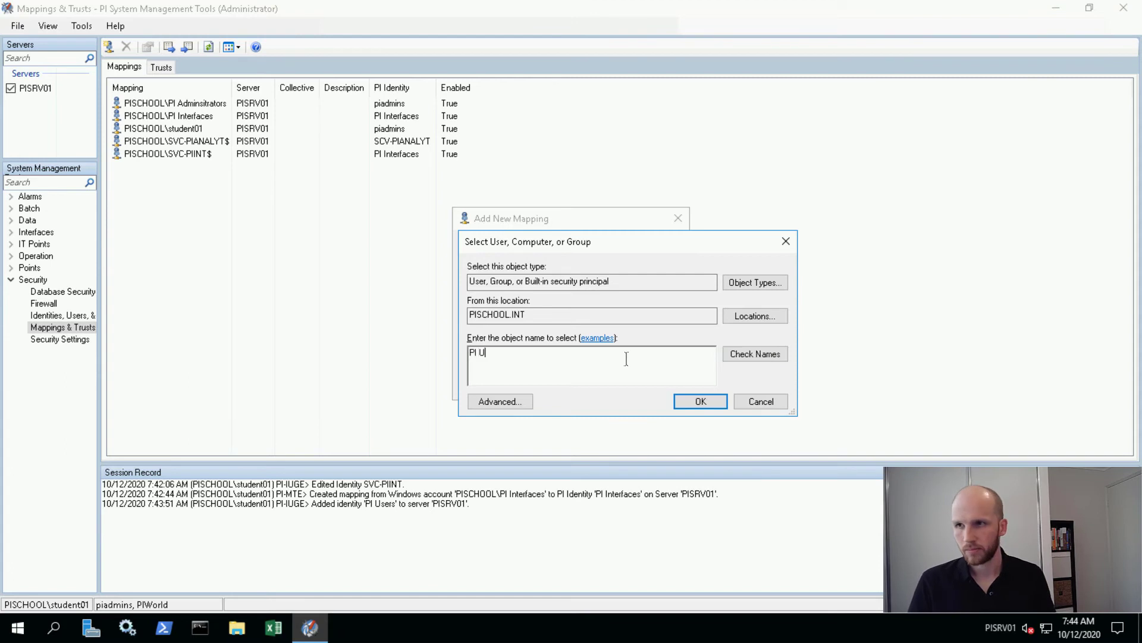
{"action": "left_click", "coordinate": [750, 355]}
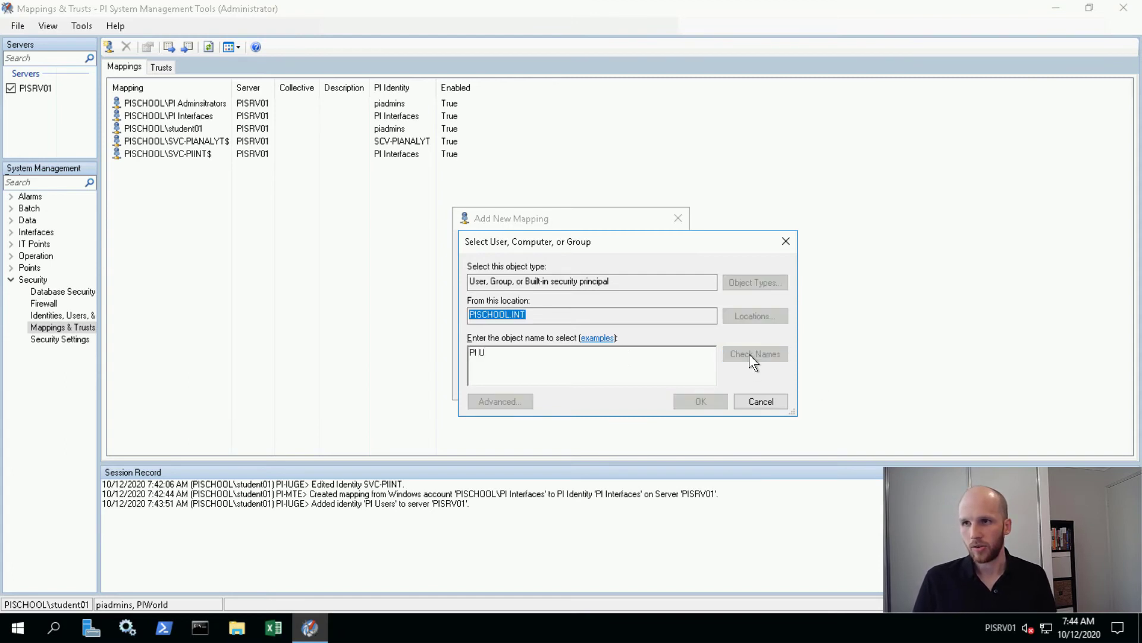
{"action": "left_click", "coordinate": [713, 396]}
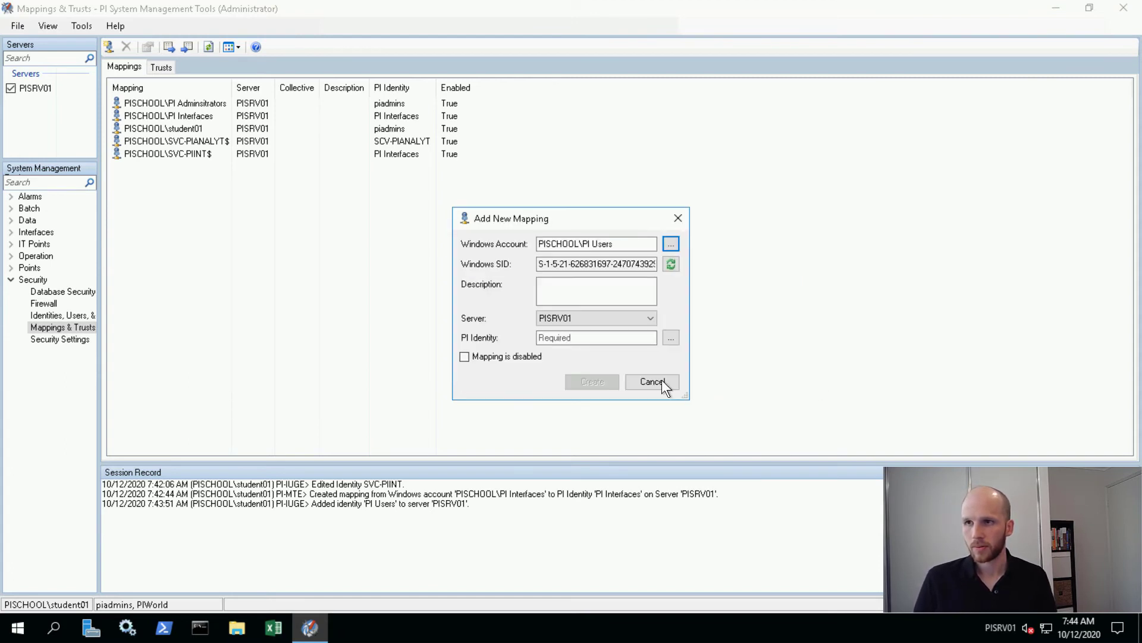
{"action": "left_click", "coordinate": [633, 342]}
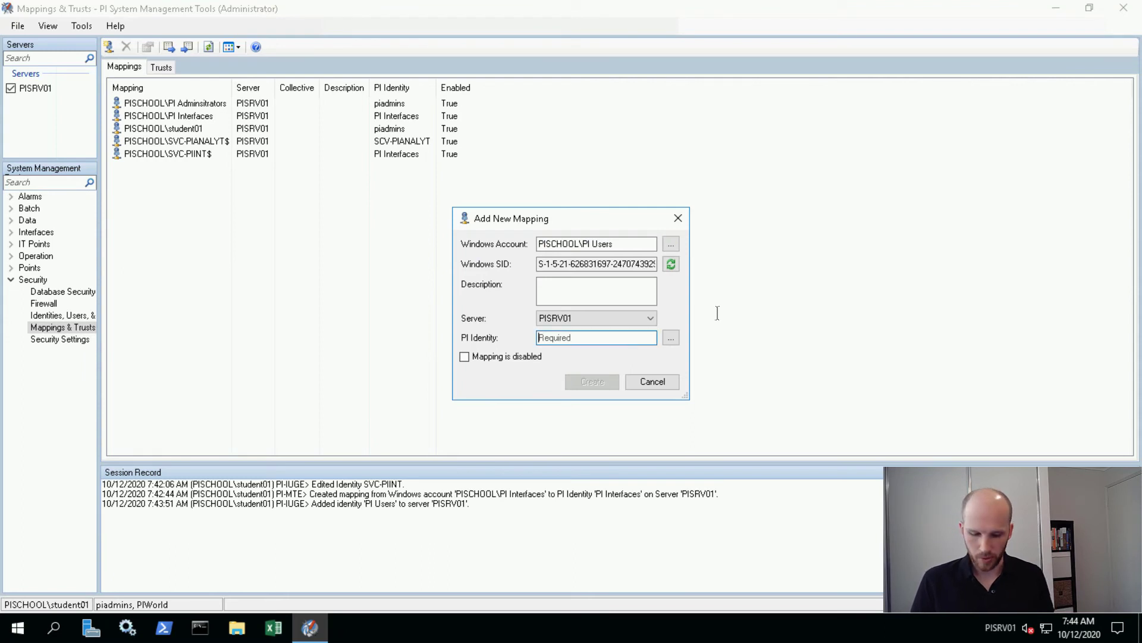
{"action": "type", "text": "PI Users"}
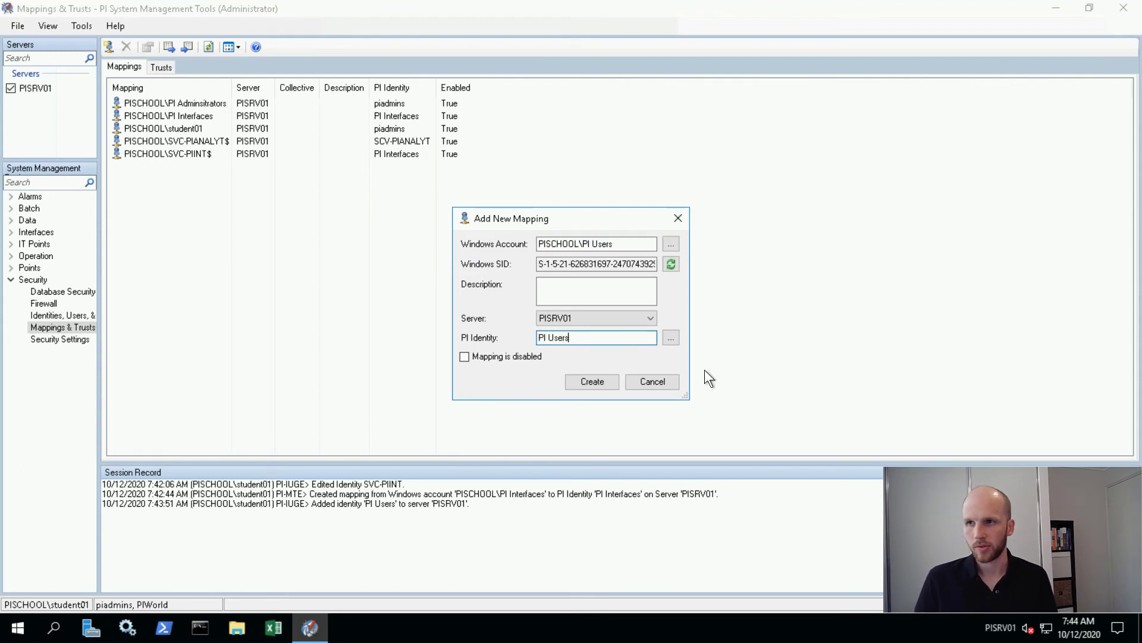
{"action": "left_click", "coordinate": [583, 381]}
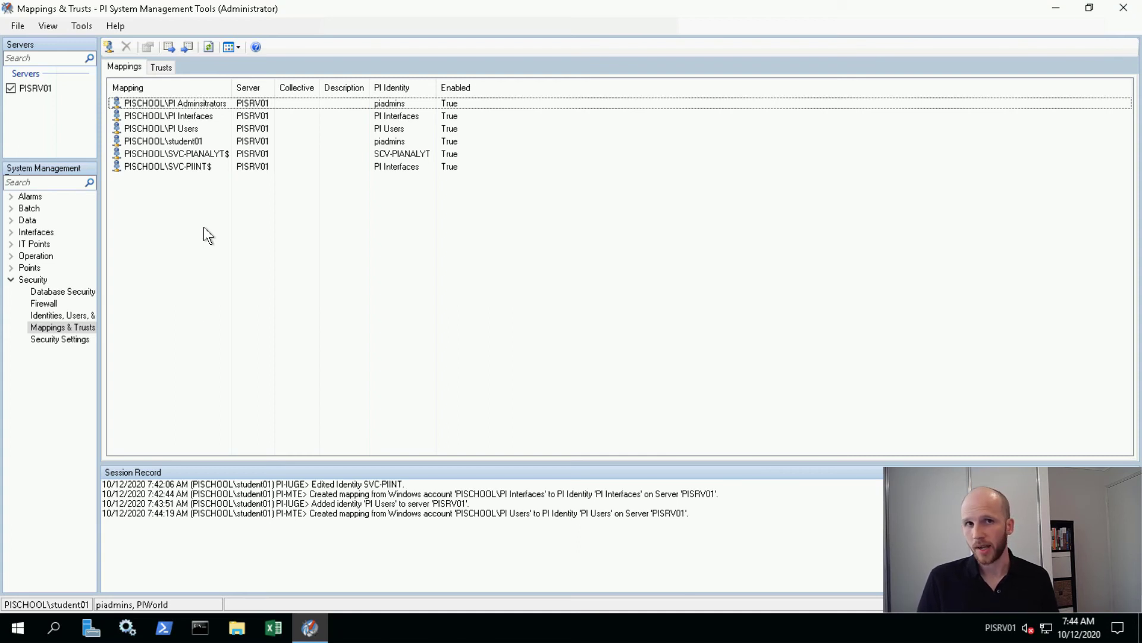
Add a new PI identity named PI Point and Analysis Creators on PISRV01
{"action": "left_click", "coordinate": [52, 318]}
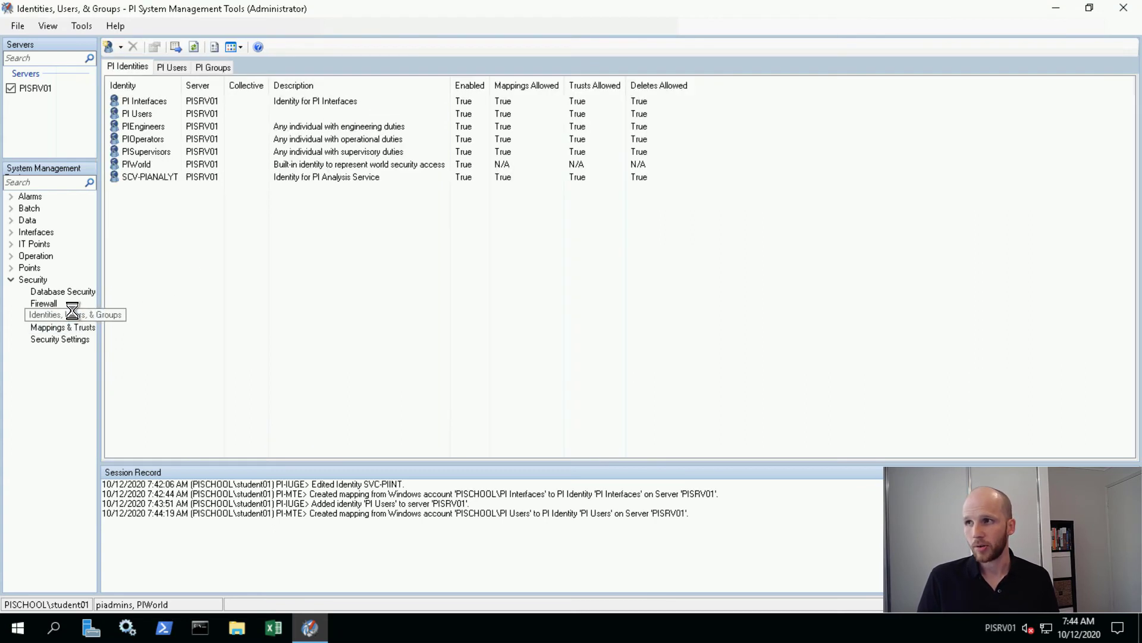
{"action": "right_click", "coordinate": [171, 238]}
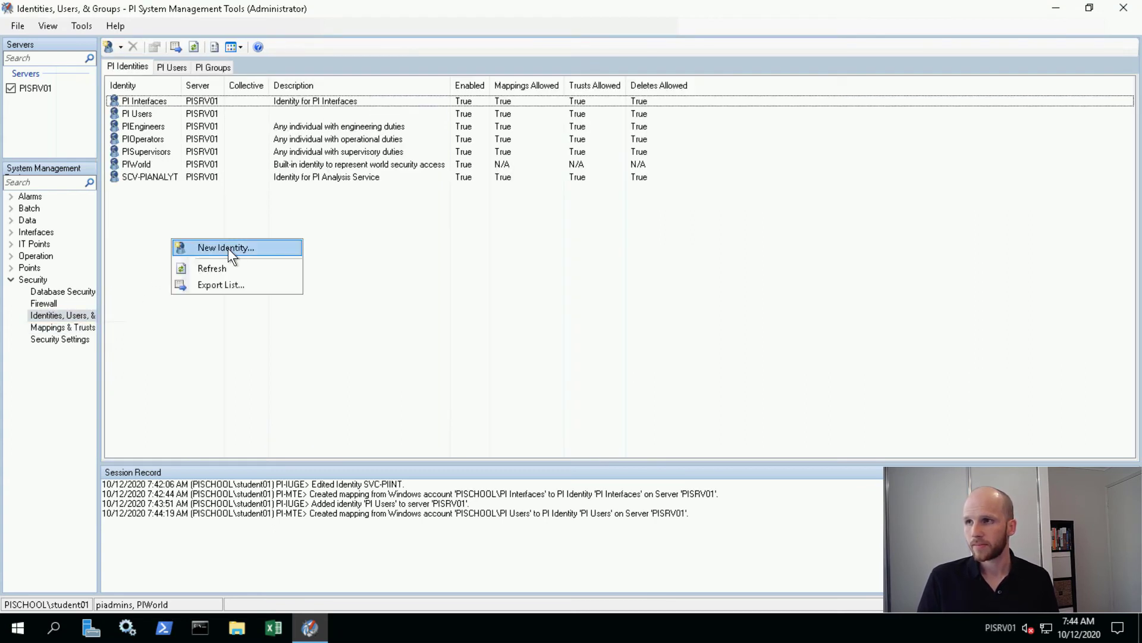
{"action": "left_click", "coordinate": [227, 248]}
{"action": "type", "text": "PI Point and Analysis "}
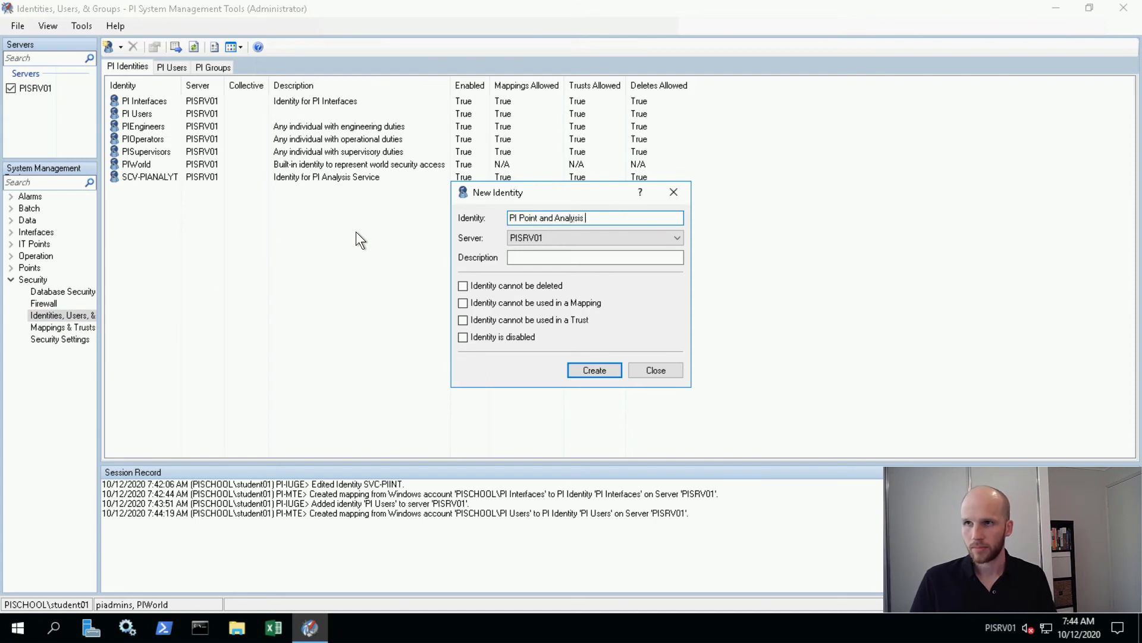
{"action": "type", "text": "Creators"}
{"action": "left_click", "coordinate": [592, 369]}
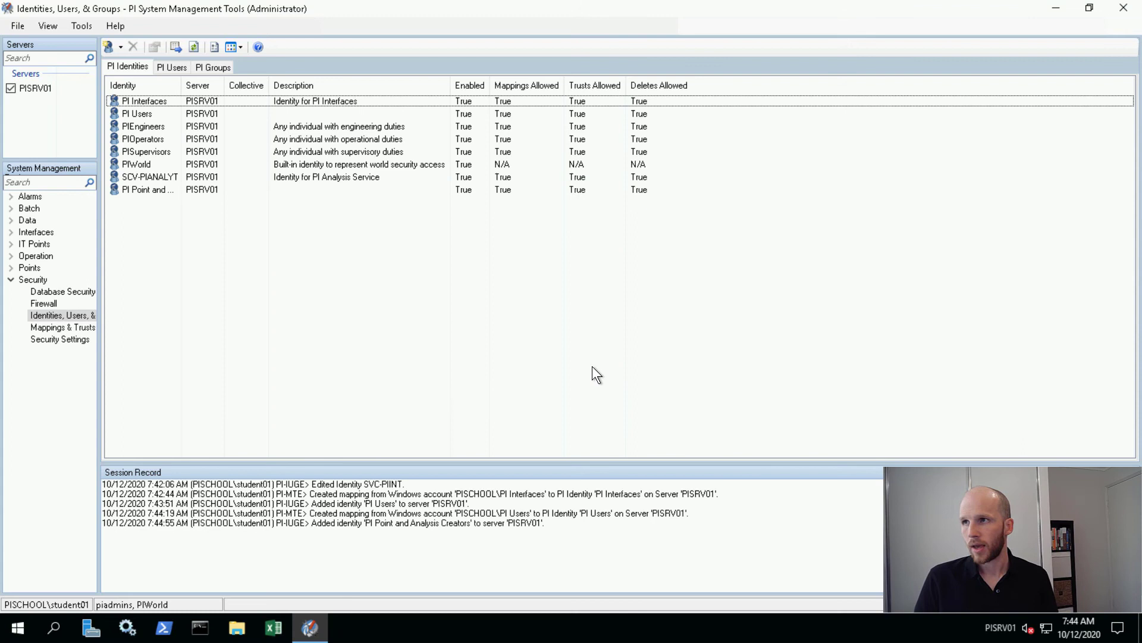
{"action": "left_click", "coordinate": [69, 329]}
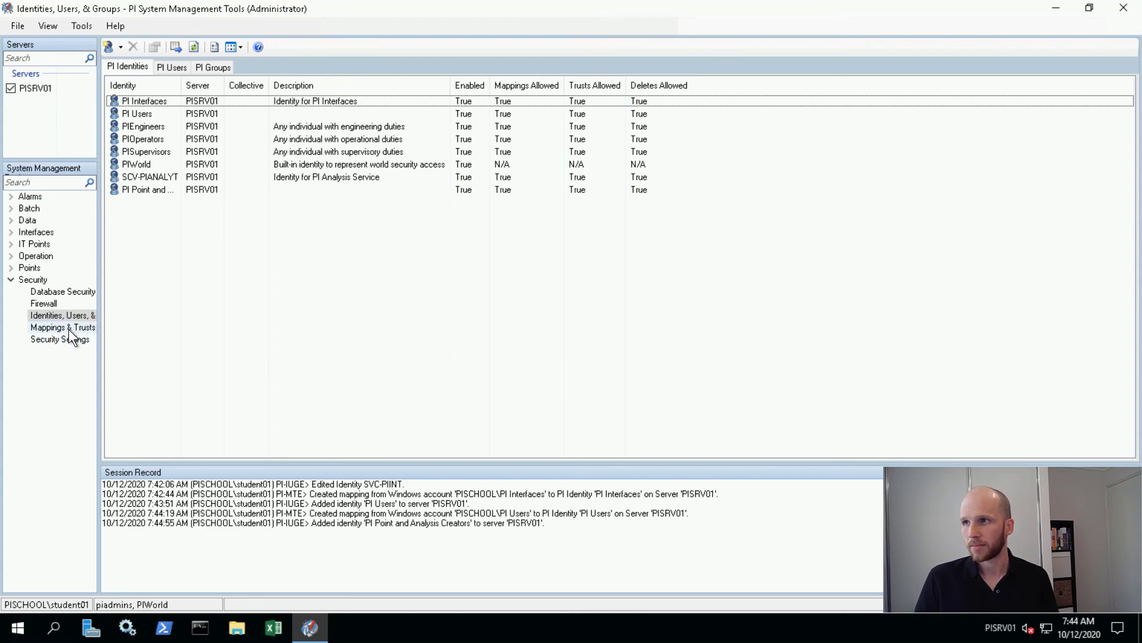
Map the PISCHOOL\PI Point and Analysis Creators group to the PI Point and Analysis Creators identity
{"action": "right_click", "coordinate": [201, 245]}
{"action": "left_click", "coordinate": [262, 248]}
{"action": "type", "text": "PI"}
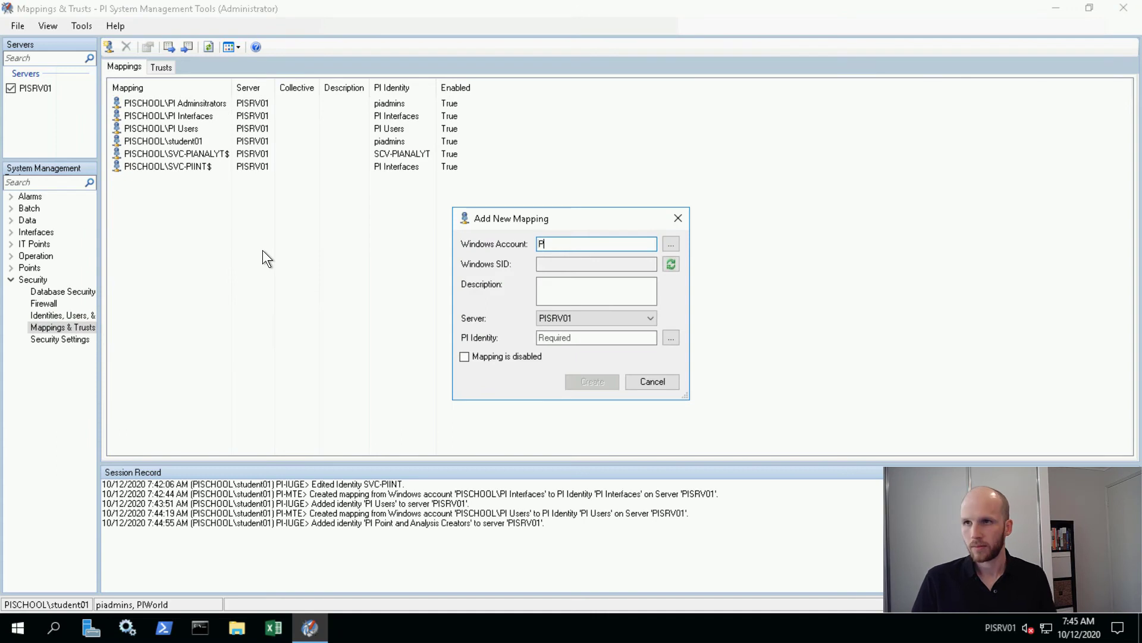
{"action": "left_click", "coordinate": [669, 244]}
{"action": "type", "text": "PI Point and"}
{"action": "left_click", "coordinate": [763, 353]}
{"action": "key", "text": "Return"}
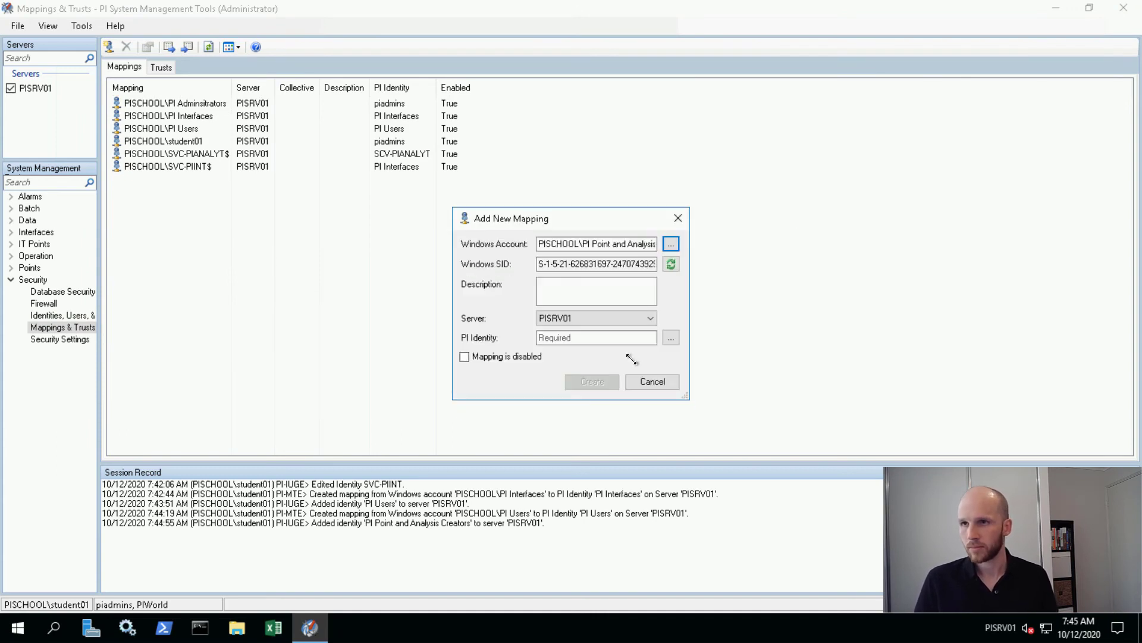
{"action": "left_click", "coordinate": [671, 337]}
{"action": "left_click", "coordinate": [631, 386]}
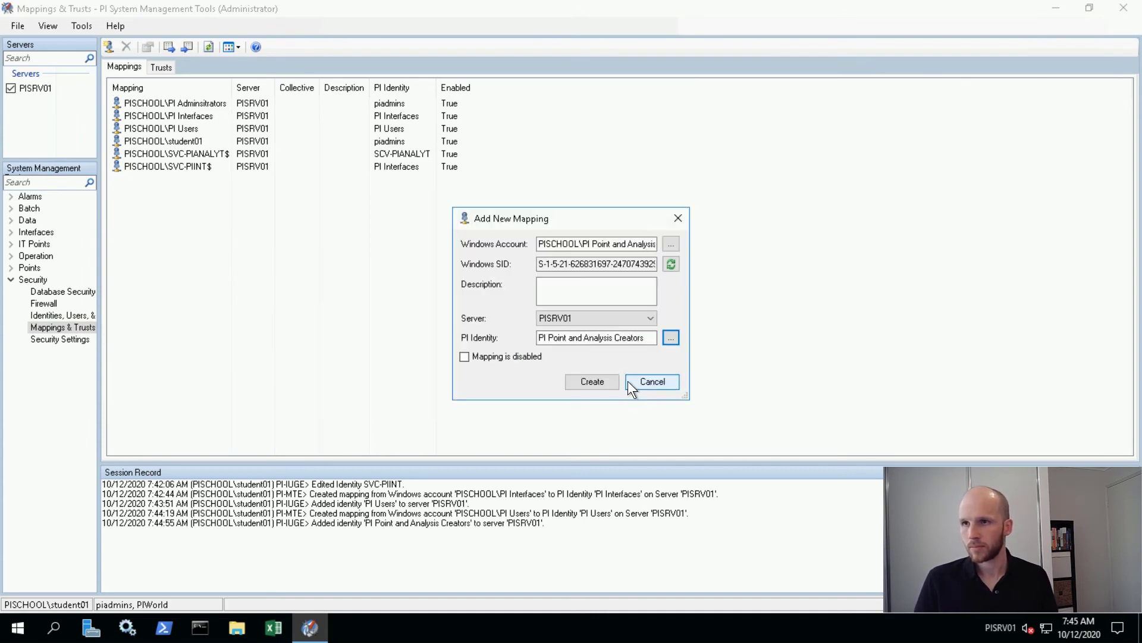
{"action": "left_click", "coordinate": [595, 382]}
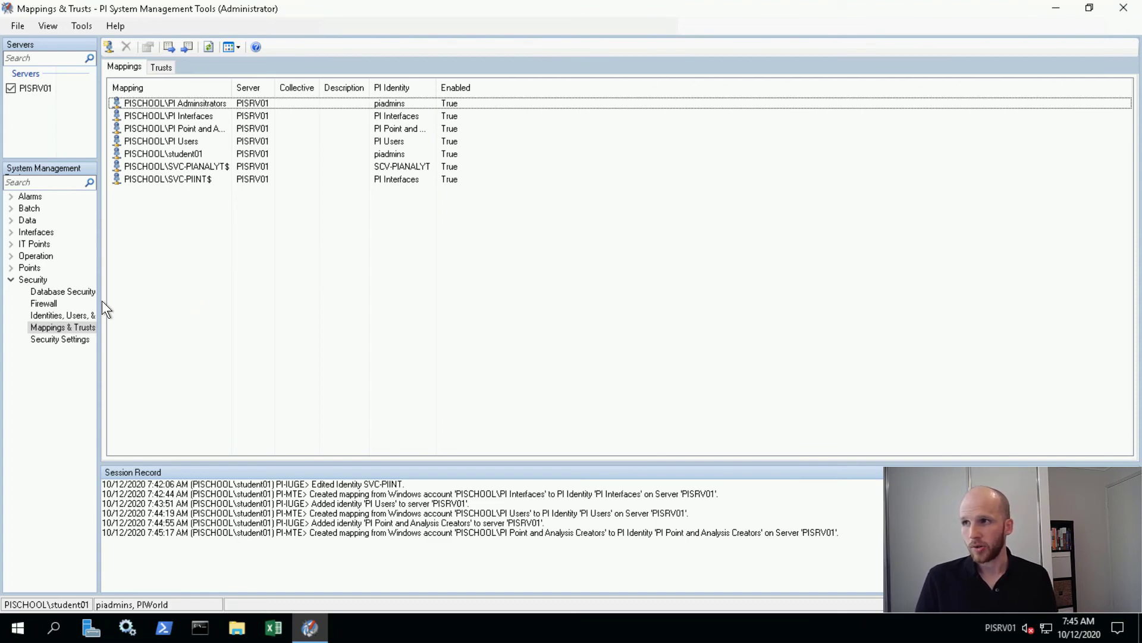
Add PI Point and Analysis Creators to the PIPOINT database security table with Read and Write access
{"action": "left_click", "coordinate": [62, 292]}
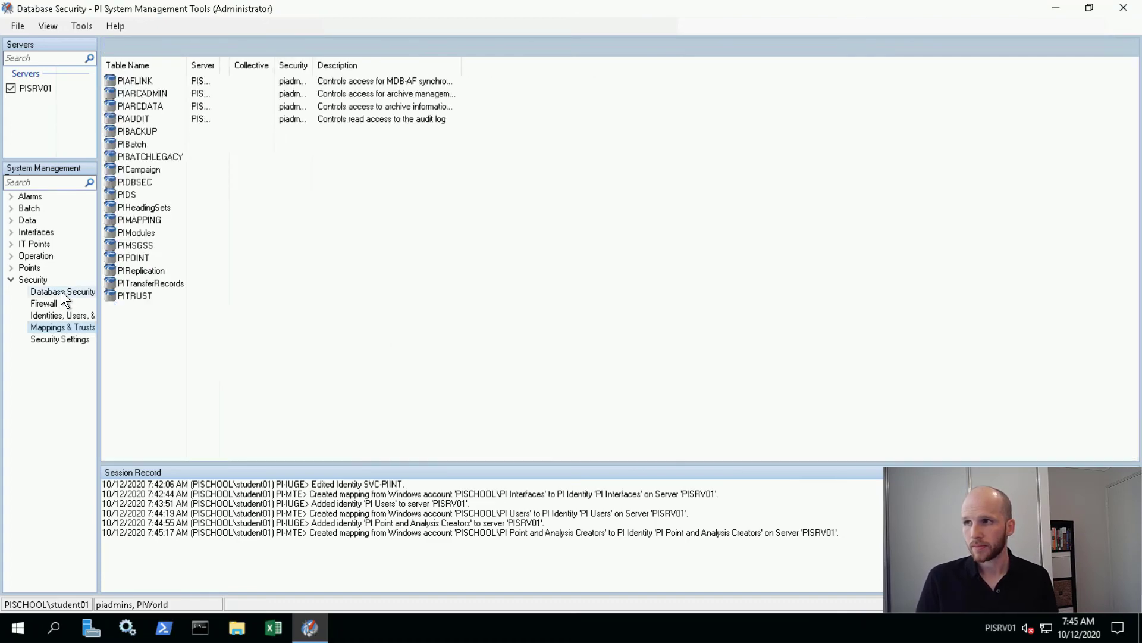
{"action": "left_click", "coordinate": [153, 260]}
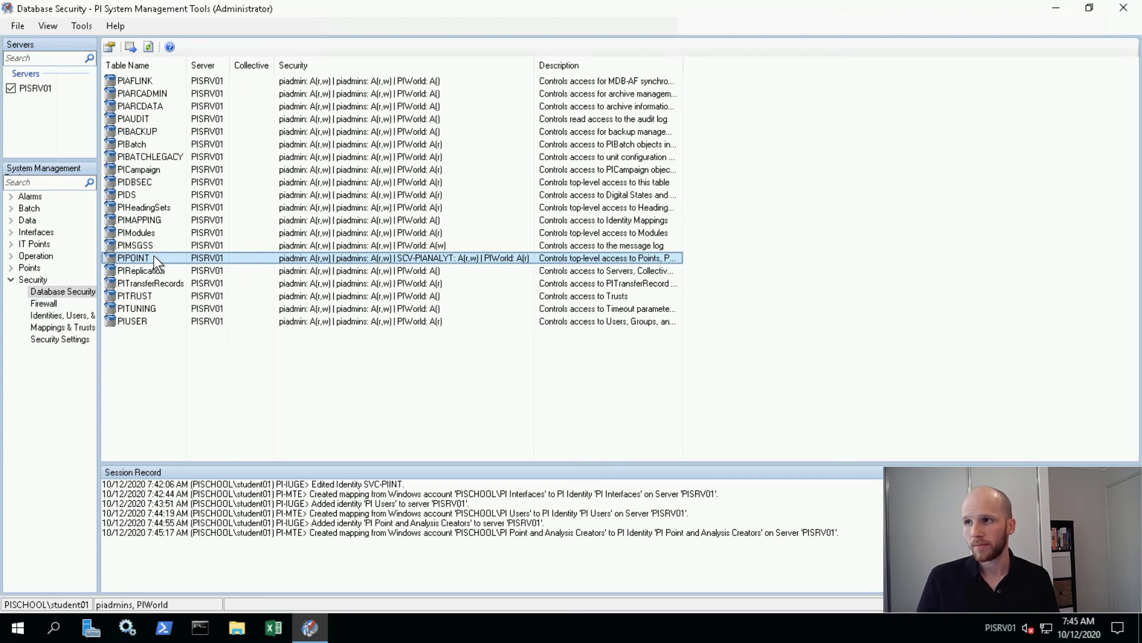
{"action": "double_click", "coordinate": [154, 255]}
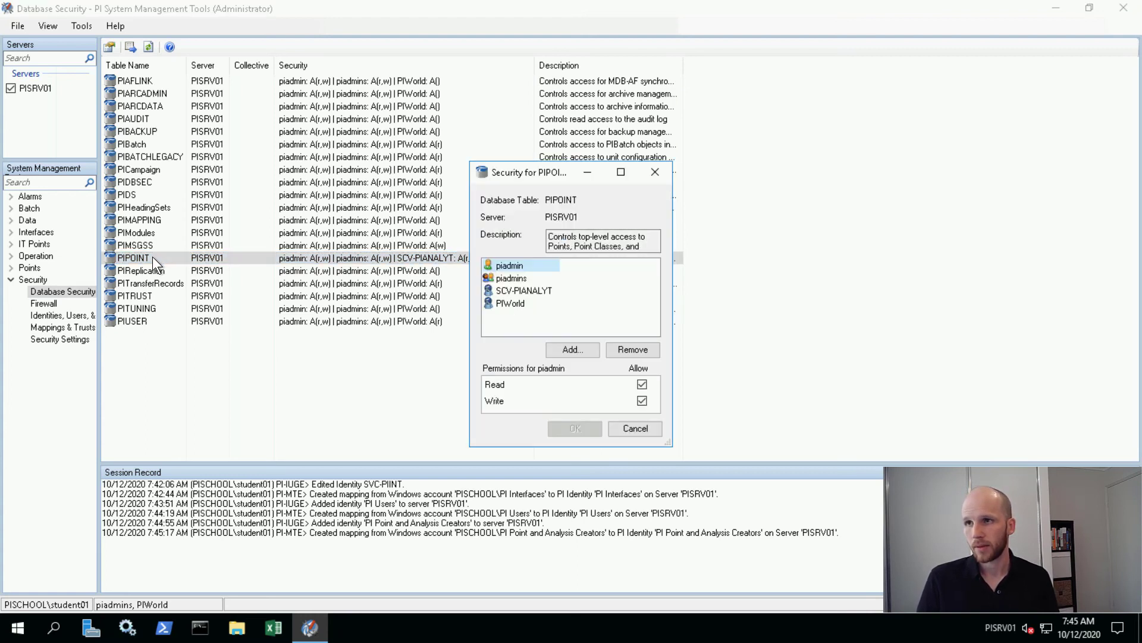
{"action": "left_click", "coordinate": [556, 349]}
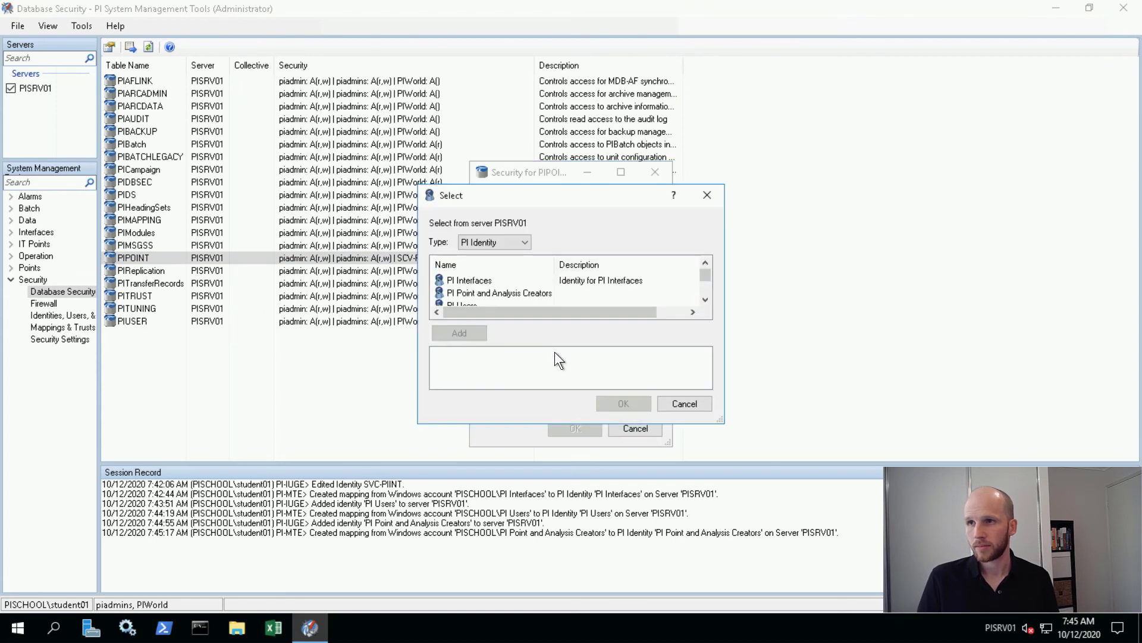
{"action": "left_click", "coordinate": [519, 291]}
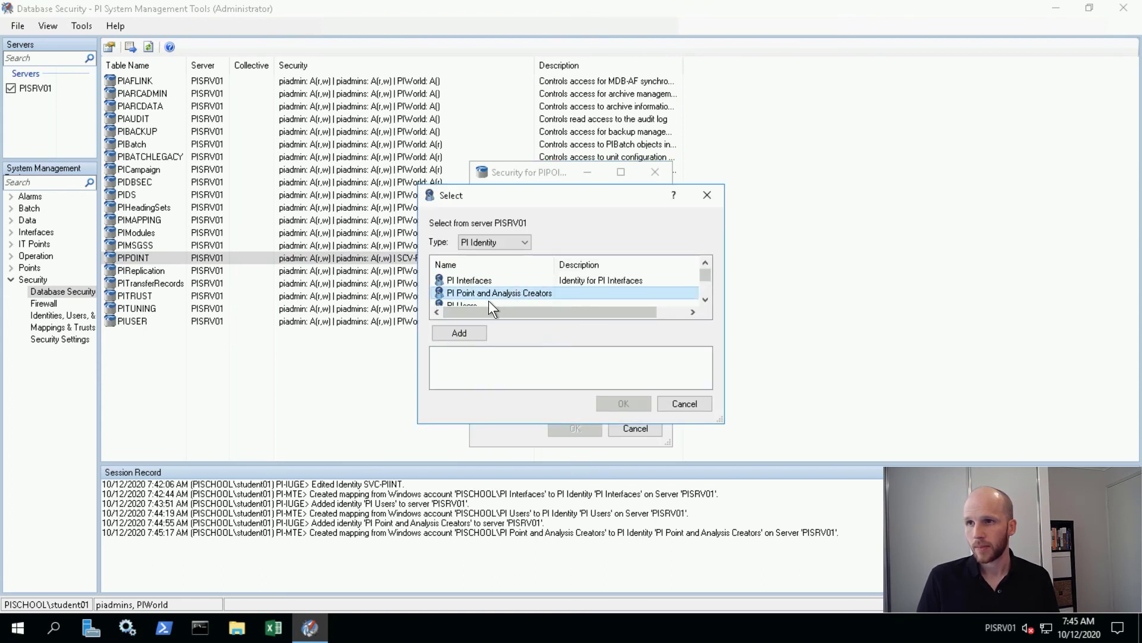
{"action": "left_click", "coordinate": [451, 333]}
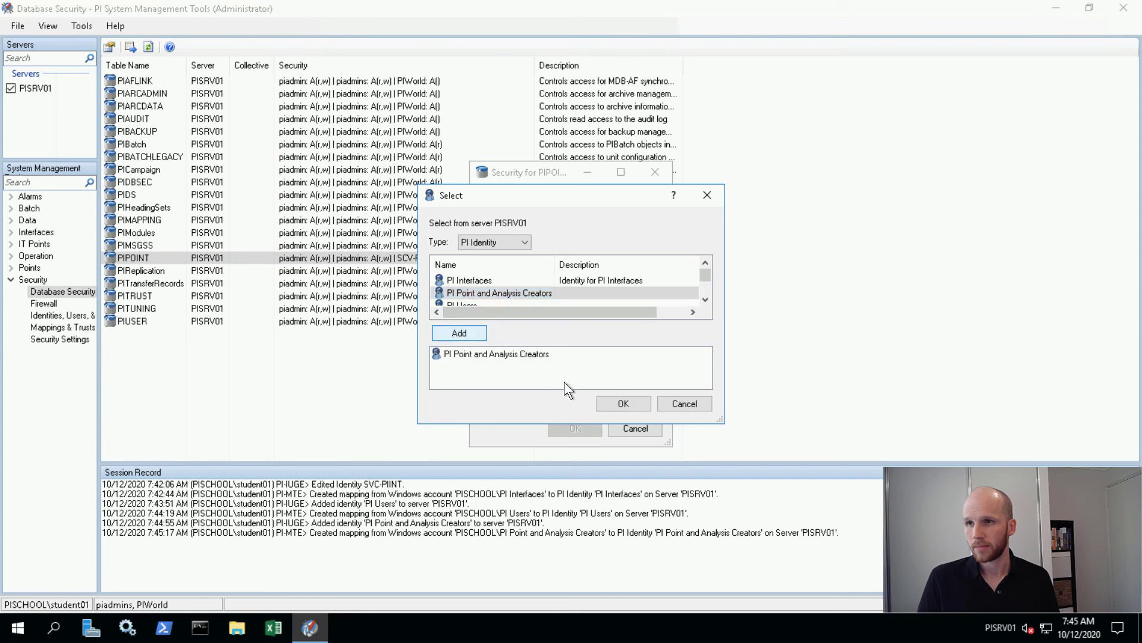
{"action": "left_click", "coordinate": [607, 402]}
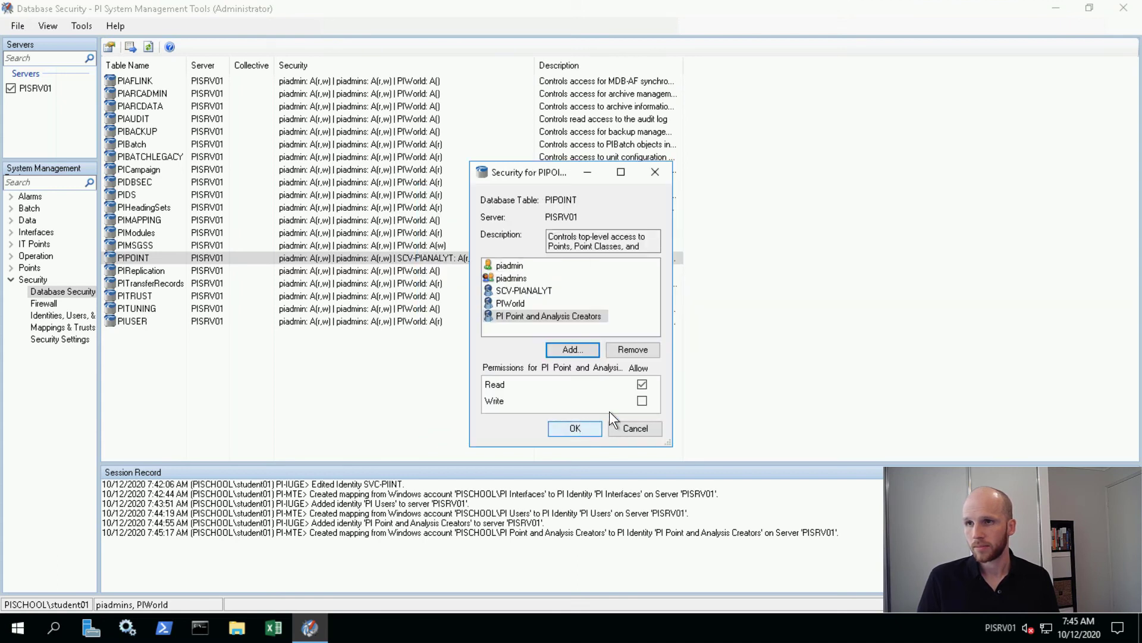
{"action": "left_click", "coordinate": [641, 402]}
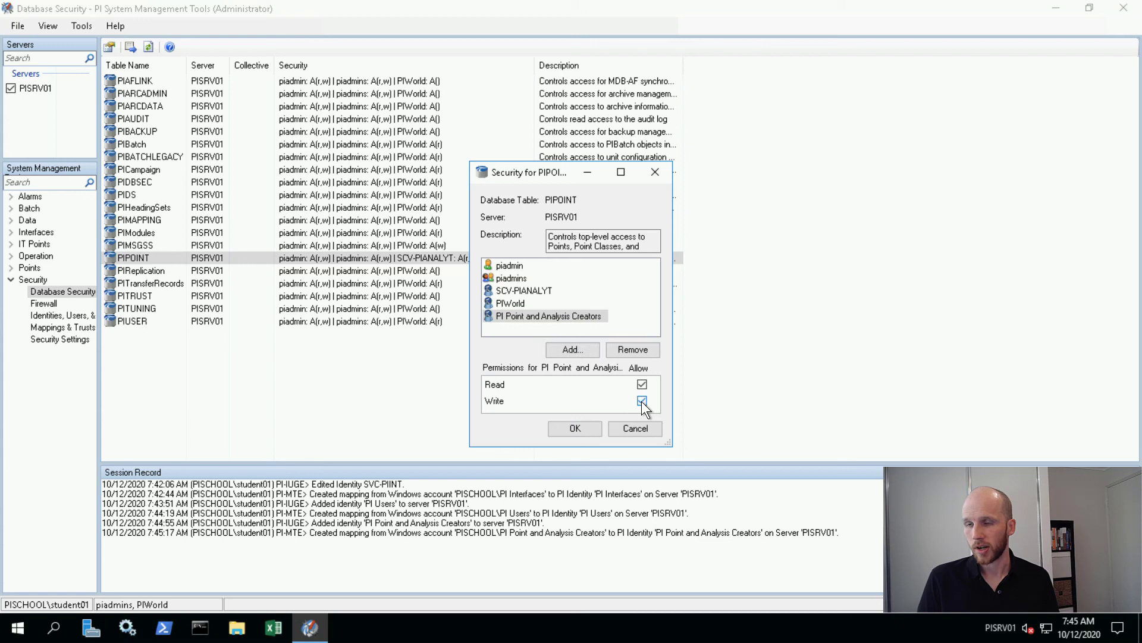
{"action": "left_click", "coordinate": [585, 430]}
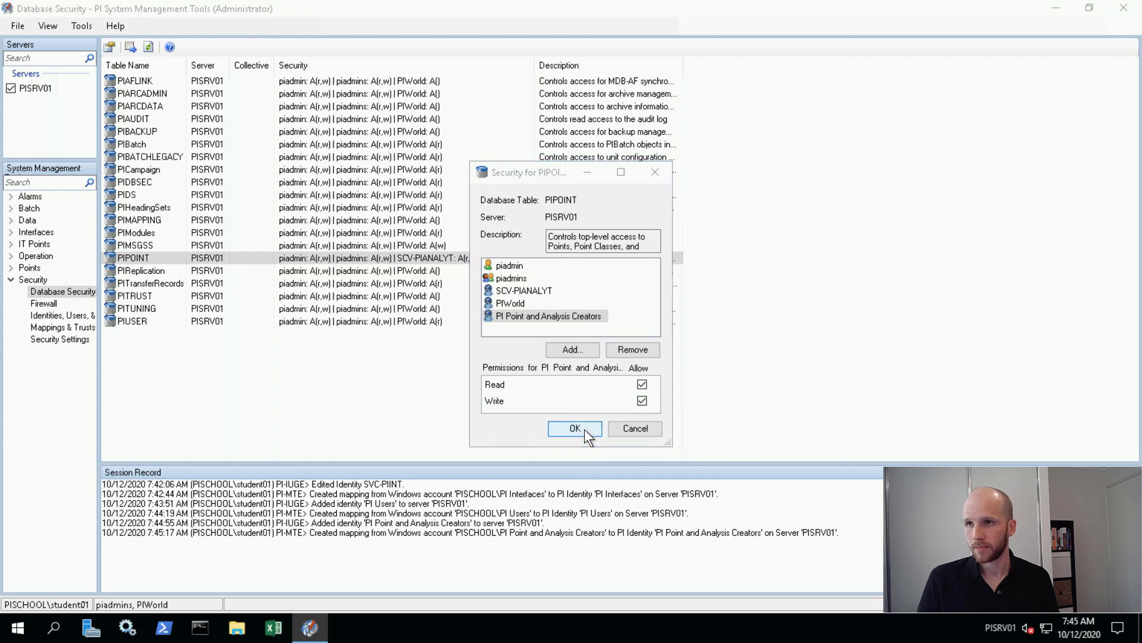
{"action": "left_click", "coordinate": [396, 367]}
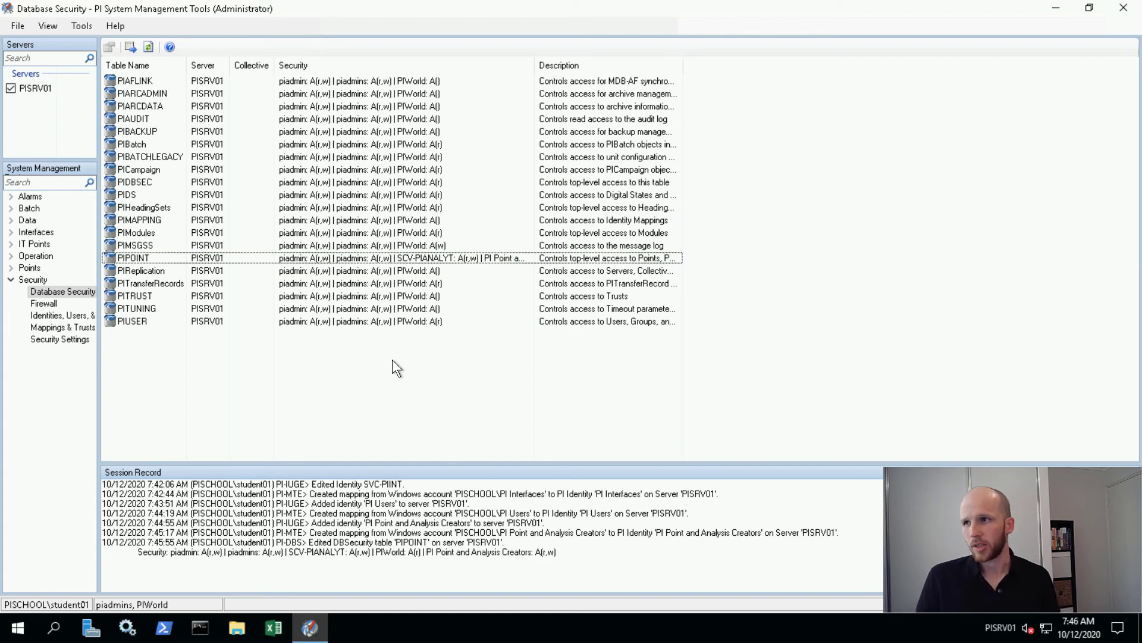
Delete the PIEngineers, PIOperators and PISupervisors identities from the identities list, confirming each deletion
{"action": "left_click", "coordinate": [77, 315]}
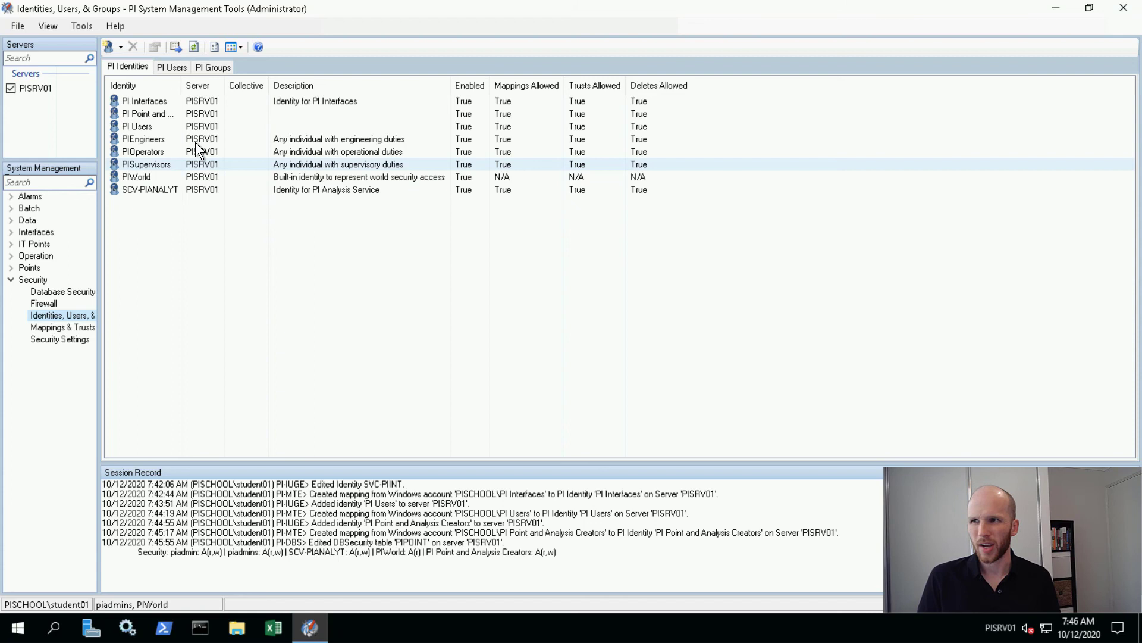
{"action": "left_click", "coordinate": [177, 138]}
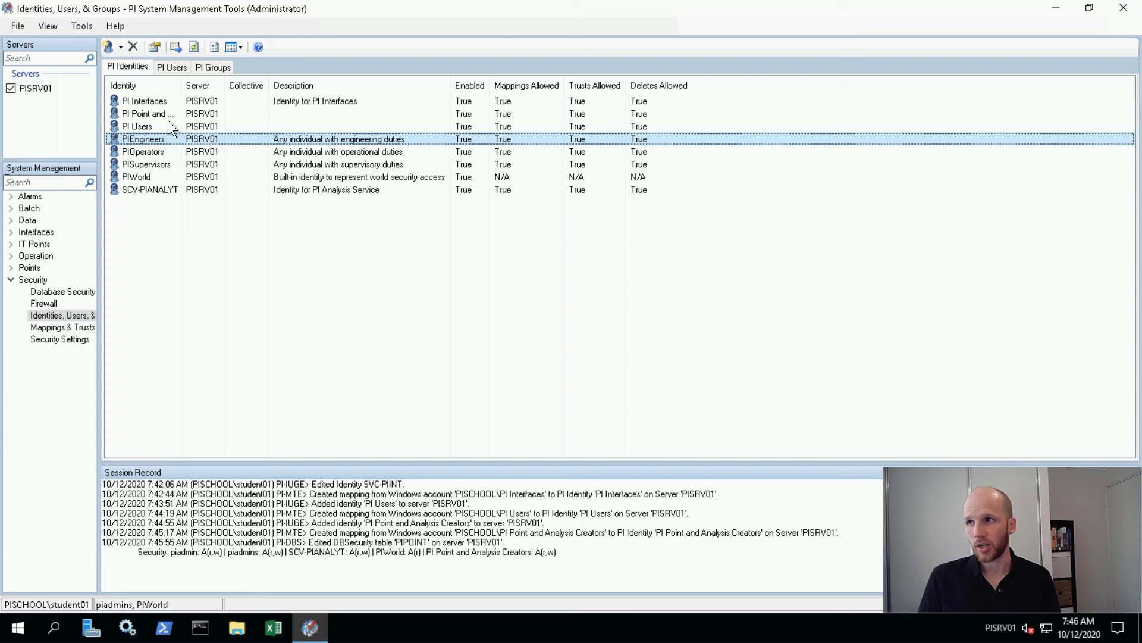
{"action": "left_click", "coordinate": [132, 47]}
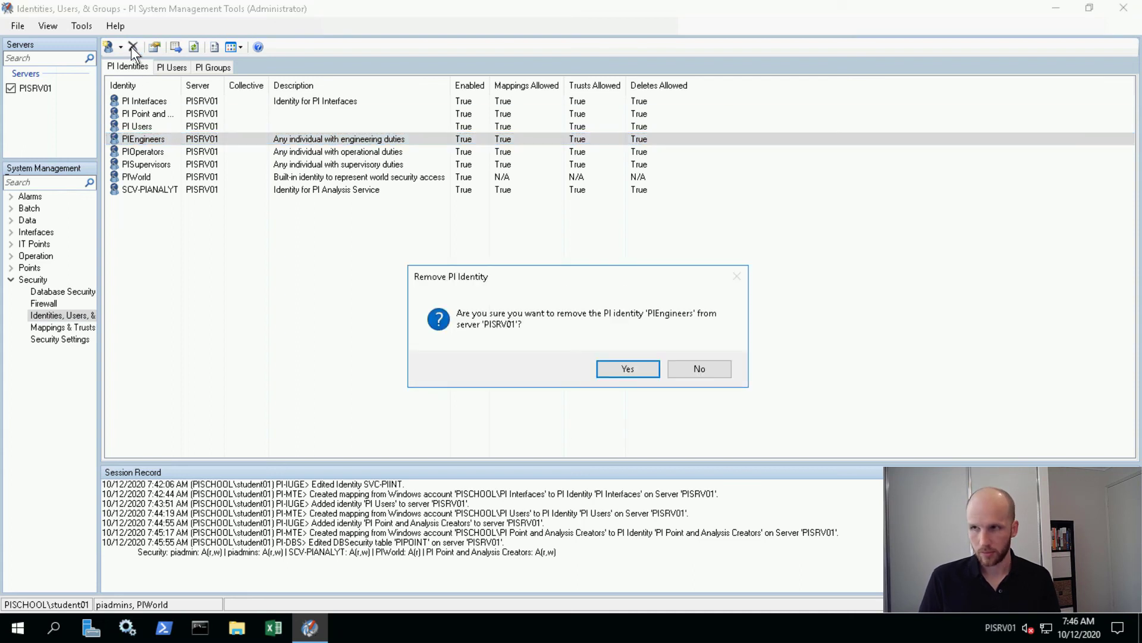
{"action": "key", "text": "Return"}
{"action": "left_click", "coordinate": [141, 137]}
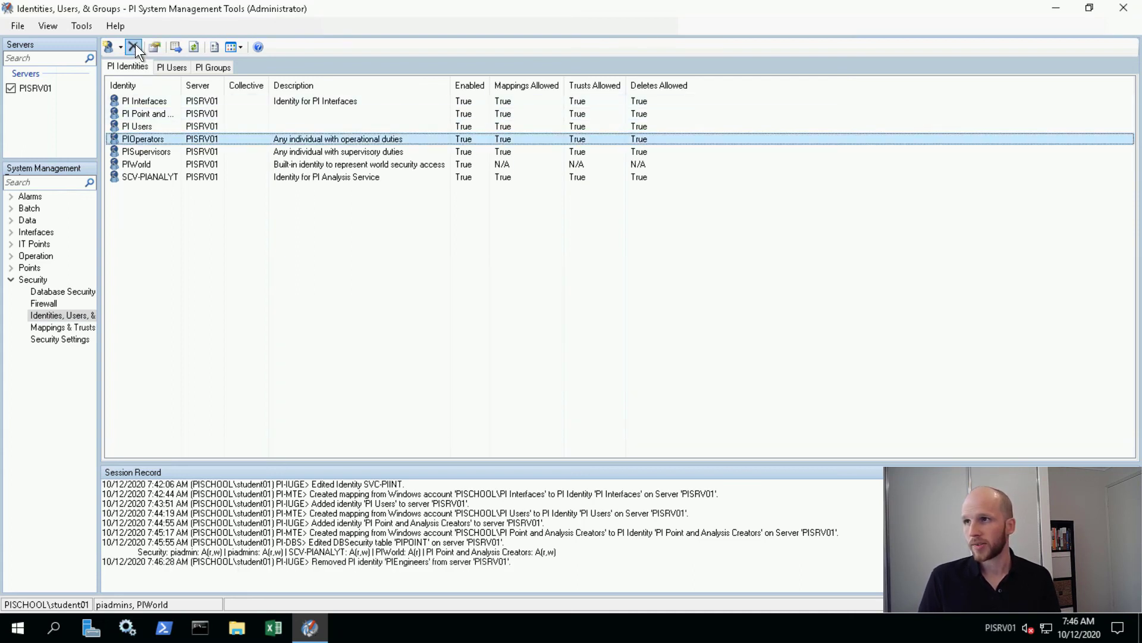
{"action": "left_click", "coordinate": [135, 46]}
{"action": "key", "text": "Return"}
{"action": "left_click", "coordinate": [144, 141]}
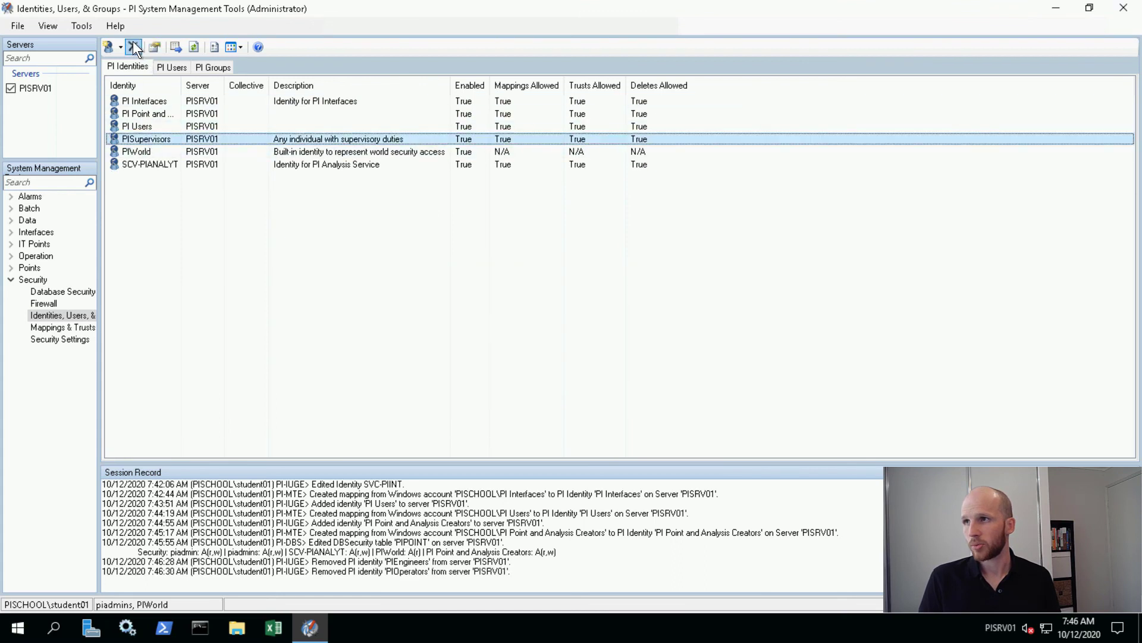
{"action": "left_click", "coordinate": [135, 47]}
{"action": "key", "text": "Return"}
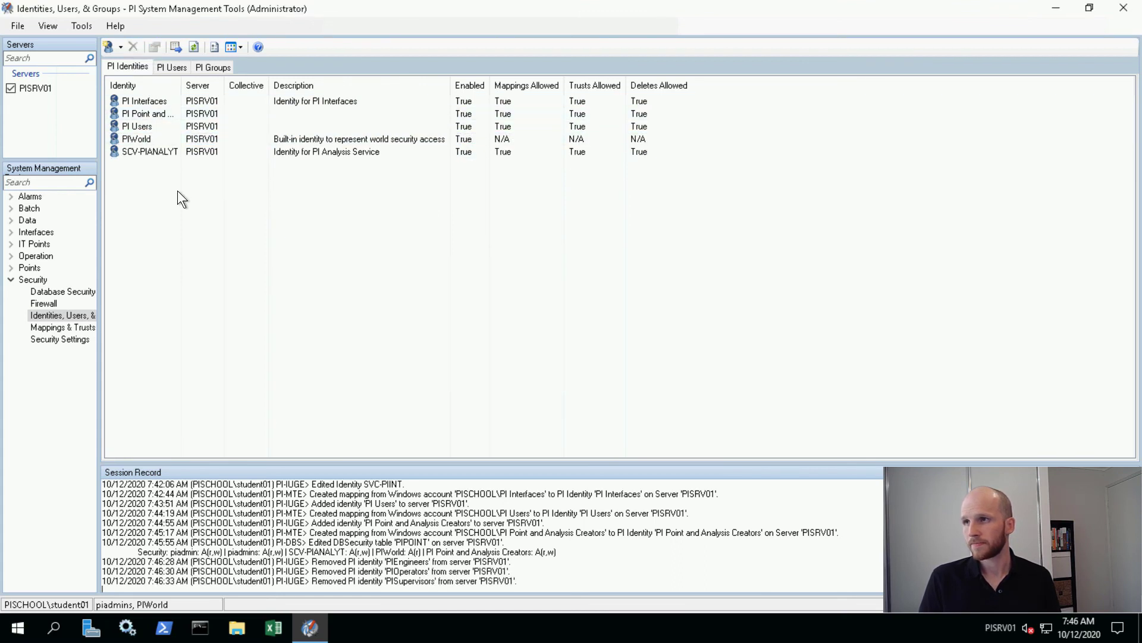